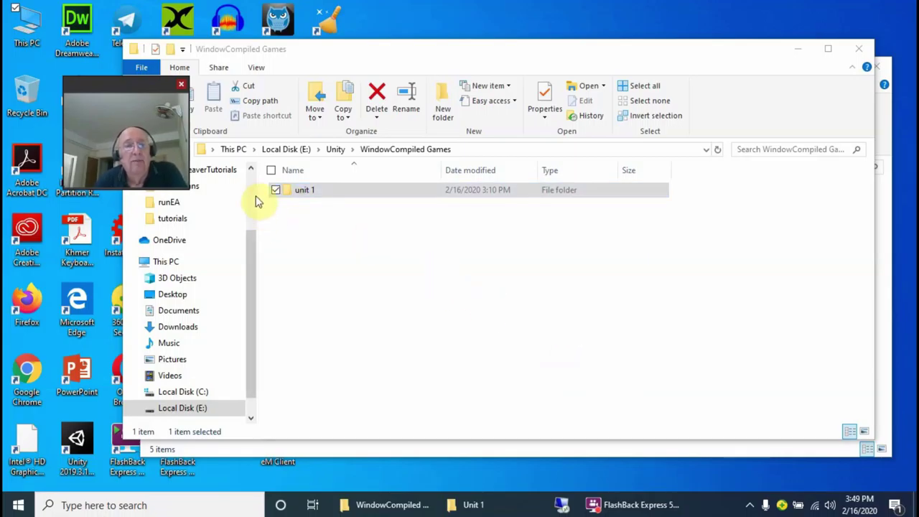
Step: Navigate the File Explorer windows up to the Unity Compiled Packages folder
drag(145, 83, 93, 82)
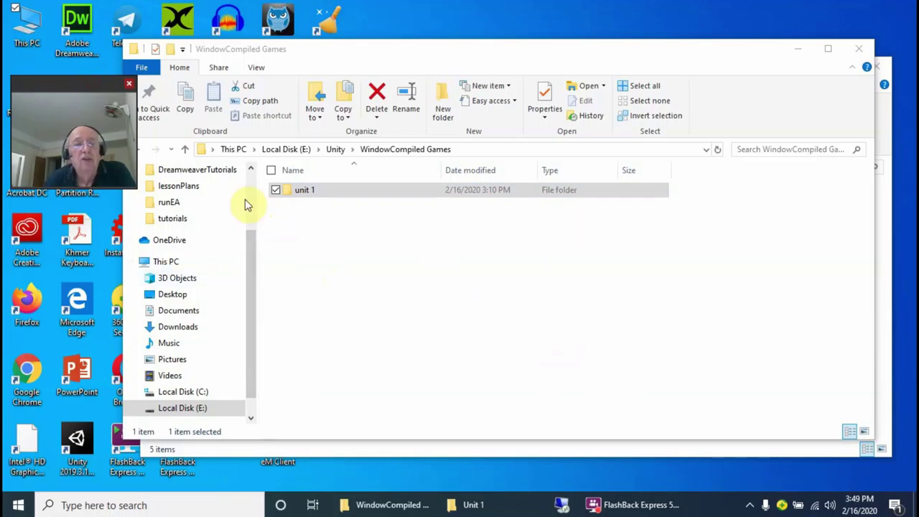
click(184, 149)
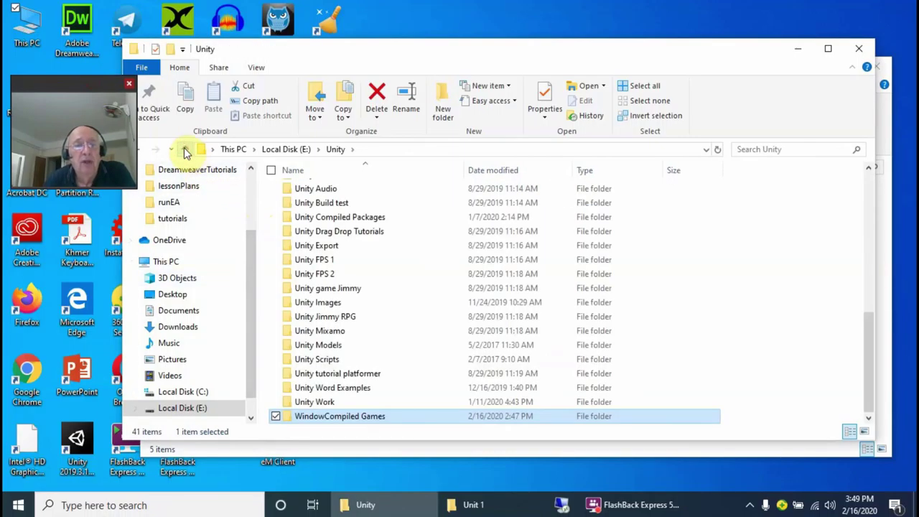
double_click(300, 420)
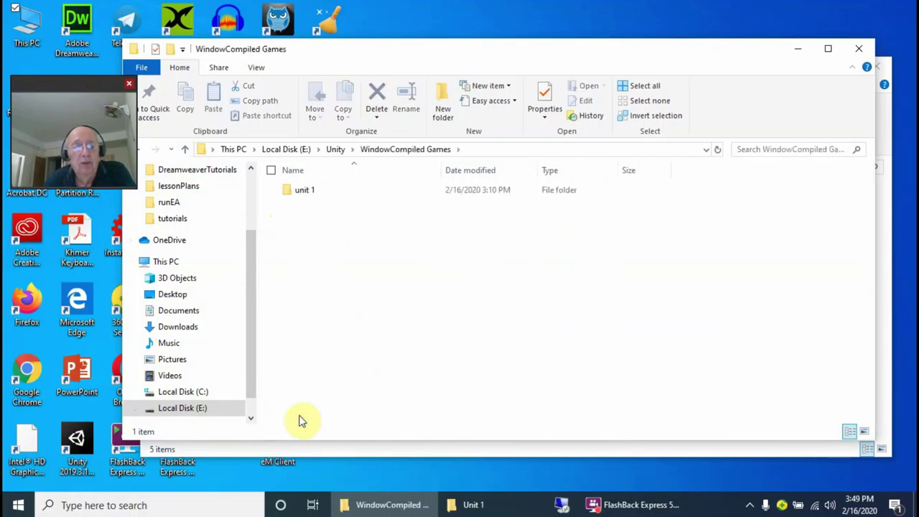
click(676, 448)
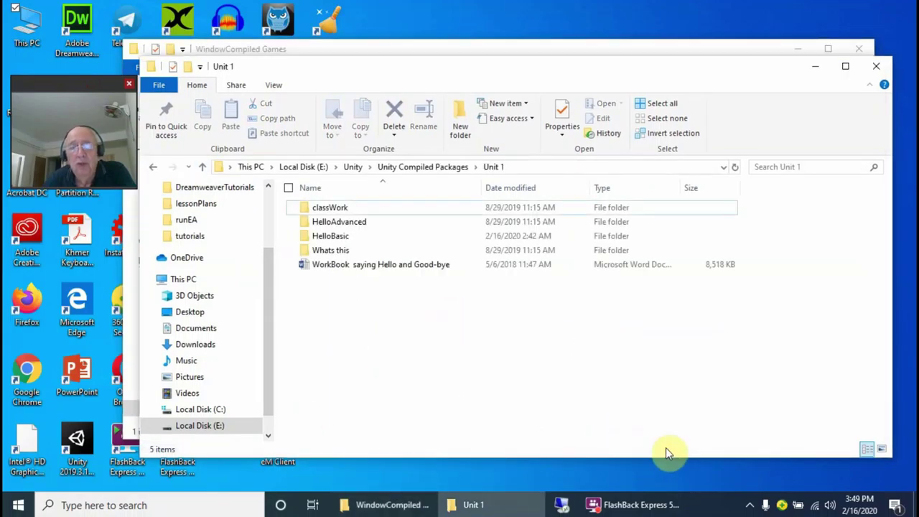
click(202, 167)
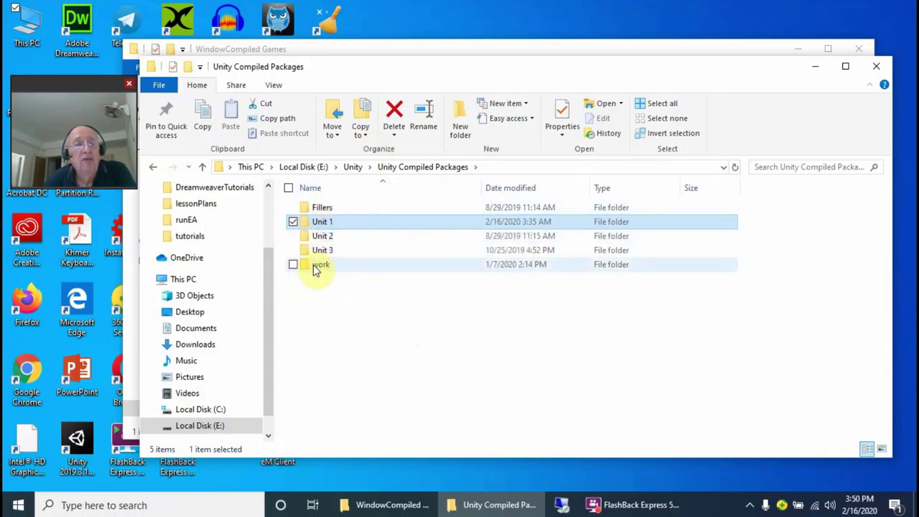
Step: Open the Unit 1 folder and launch 'WorkBook saying Hello and Good-bye' in Word
mouse_move(314, 270)
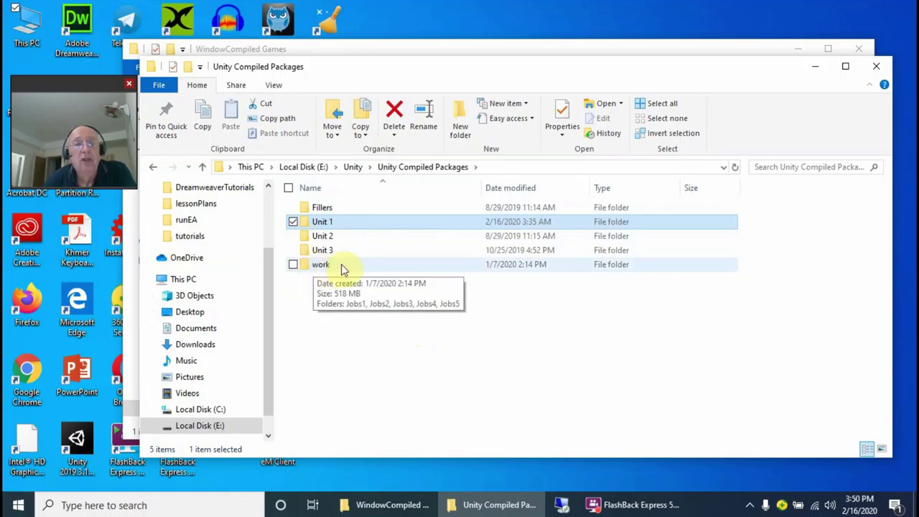
double_click(319, 224)
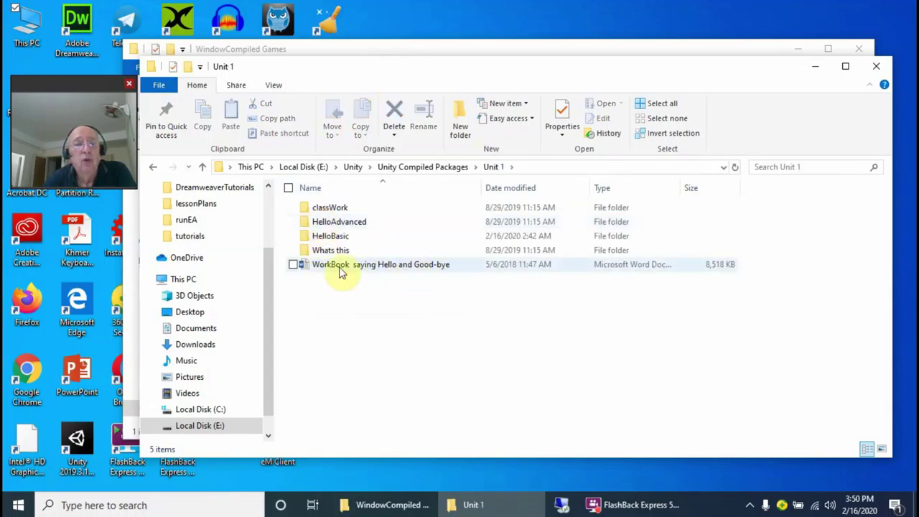
mouse_move(344, 268)
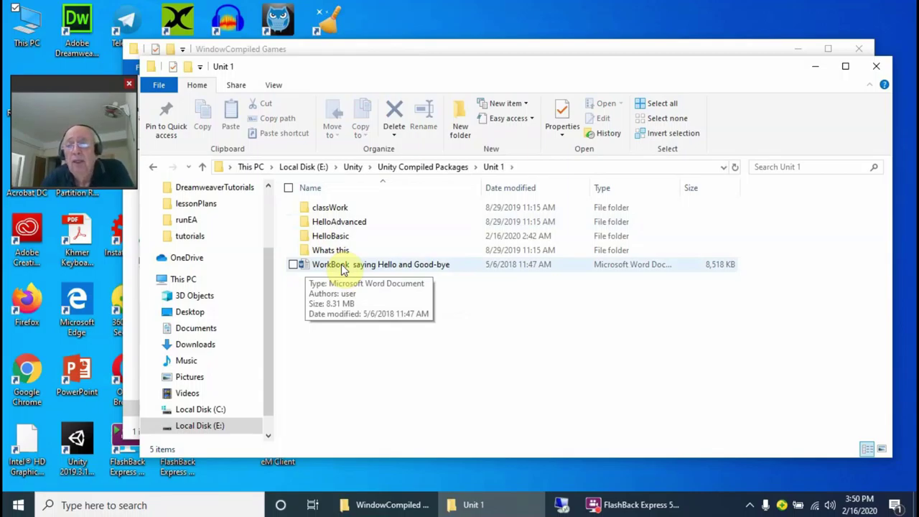
click(343, 267)
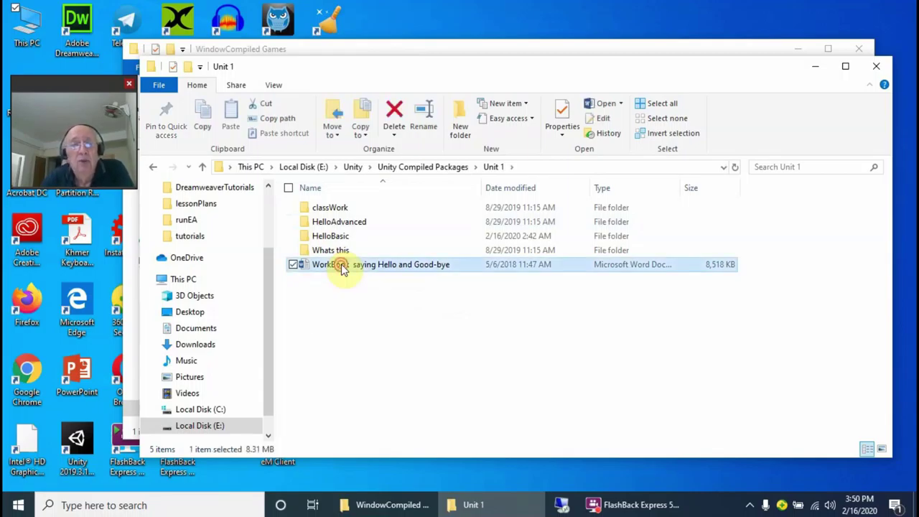
double_click(343, 266)
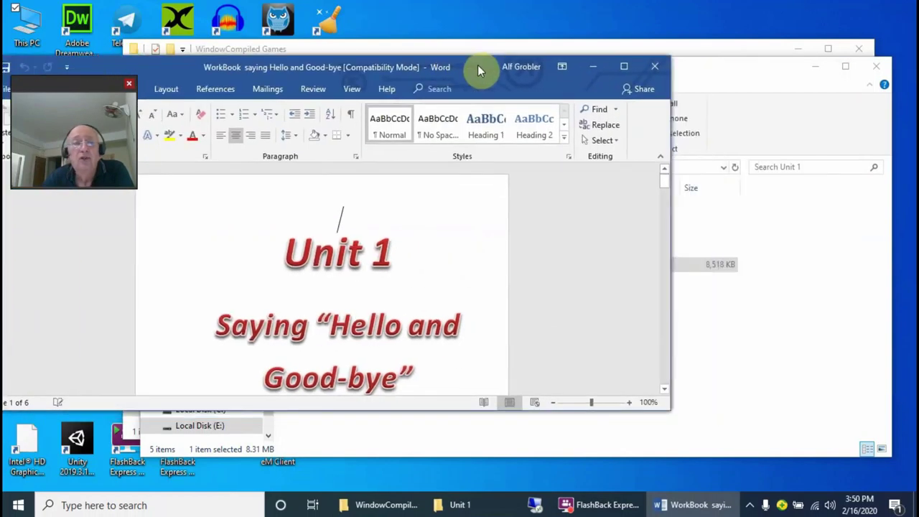
Step: Centre and maximize the Word window, showing the Unit 1 title page and Grammar Spot page
drag(539, 21, 554, 35)
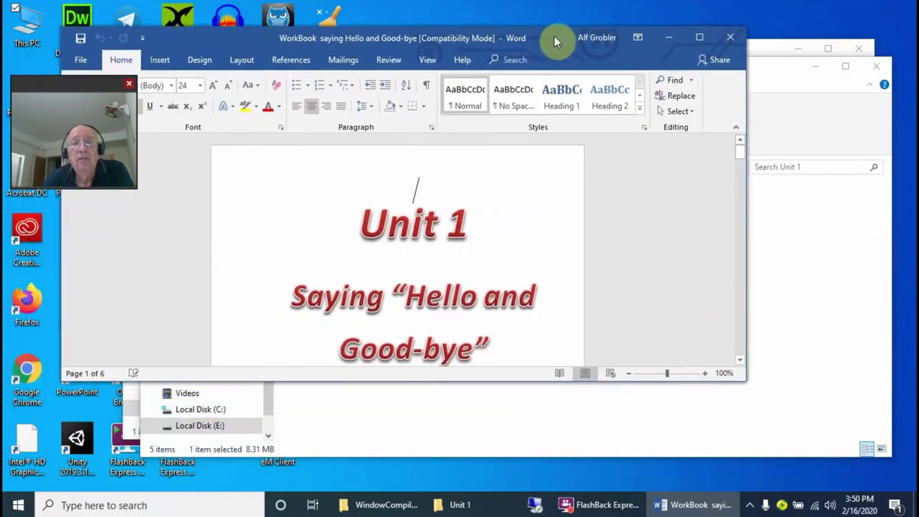
click(699, 38)
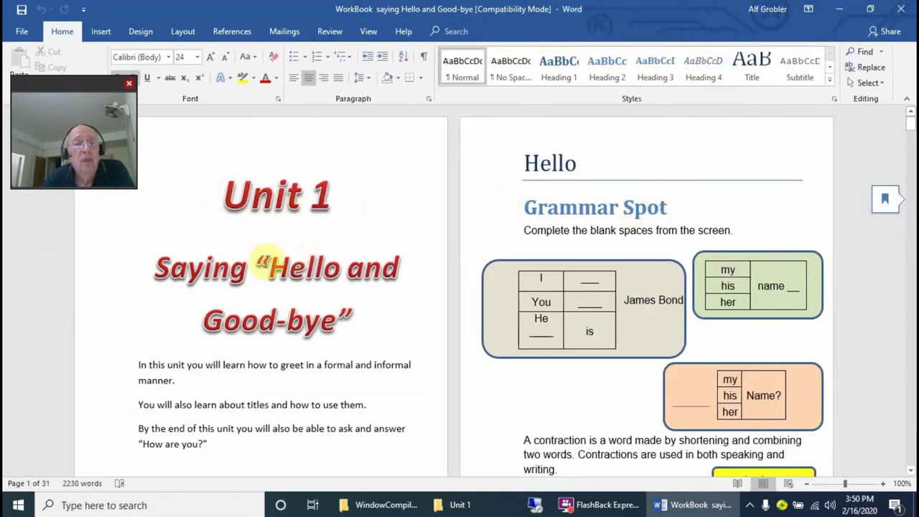
scroll(391, 288, down, 2)
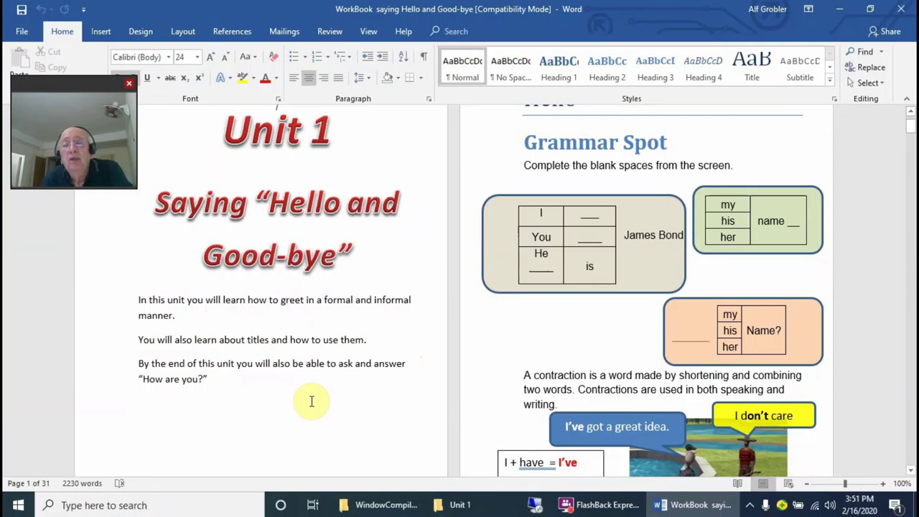
scroll(585, 214, up, 1)
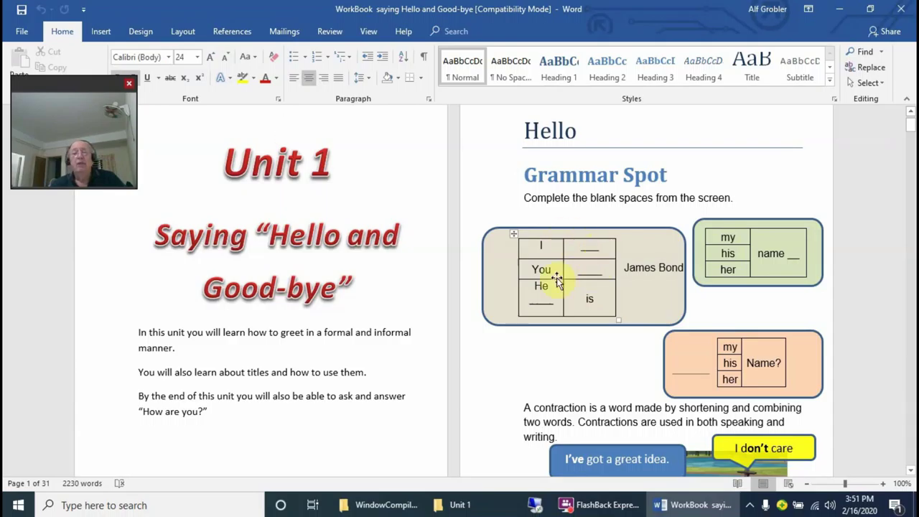
Step: Scroll through pages 1–4: Common Contractions, Popular Names and Nicknames, and Movie Time
scroll(671, 273, down, 4)
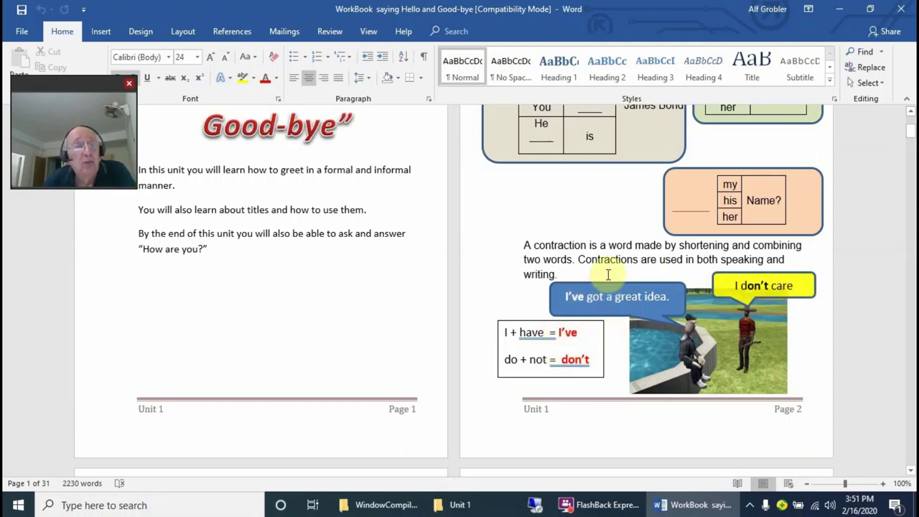
scroll(610, 277, down, 6)
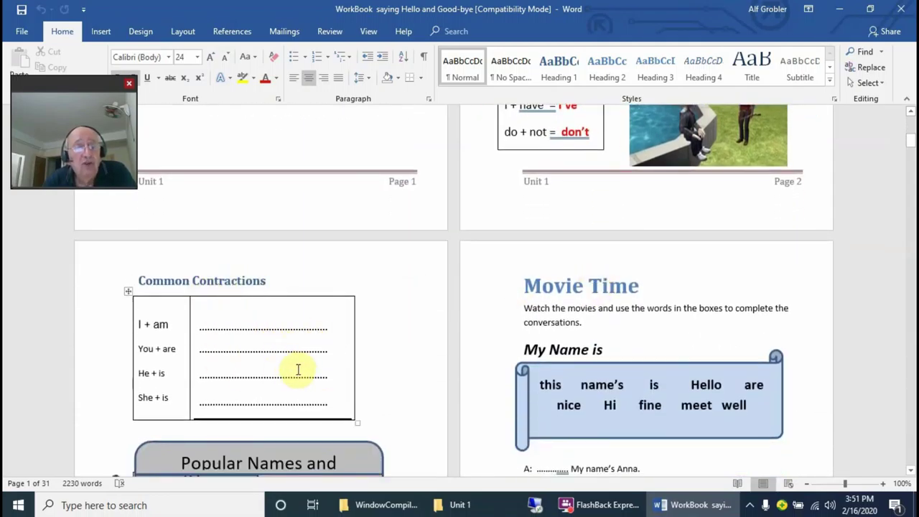
scroll(297, 369, down, 4)
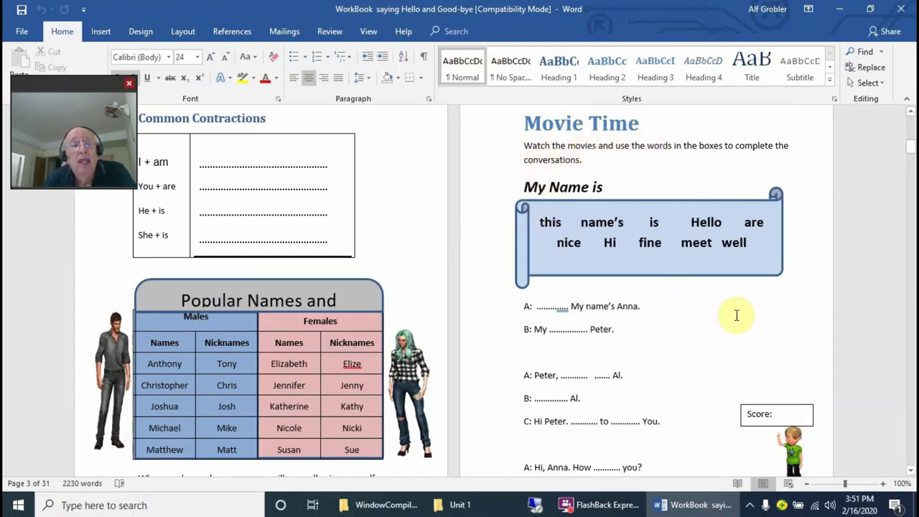
scroll(736, 314, down, 1)
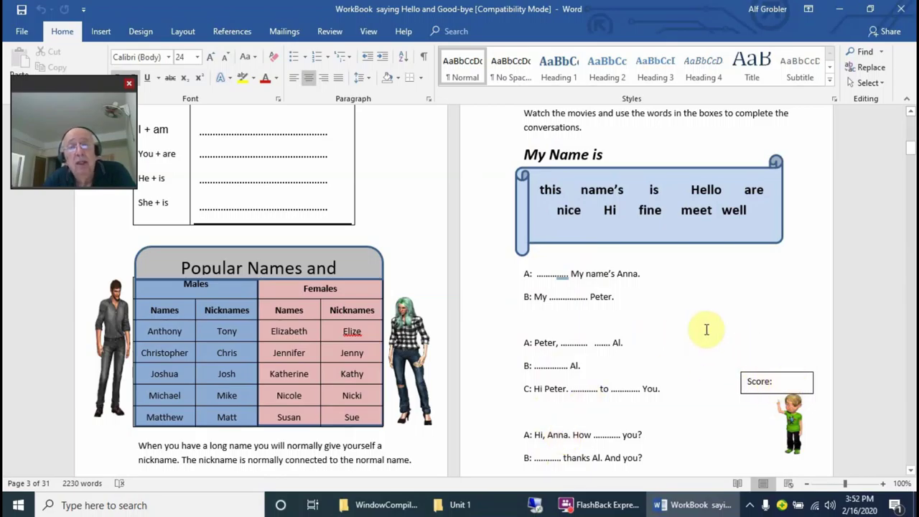
Step: Scroll down to page 9's 'Saying good-bye' exercise and the formal greeting notes page
scroll(707, 330, down, 10)
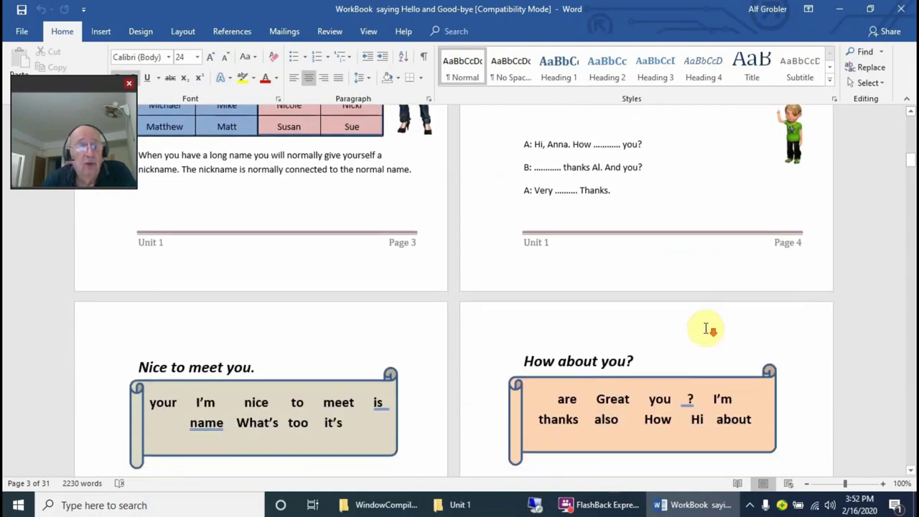
scroll(702, 327, down, 5)
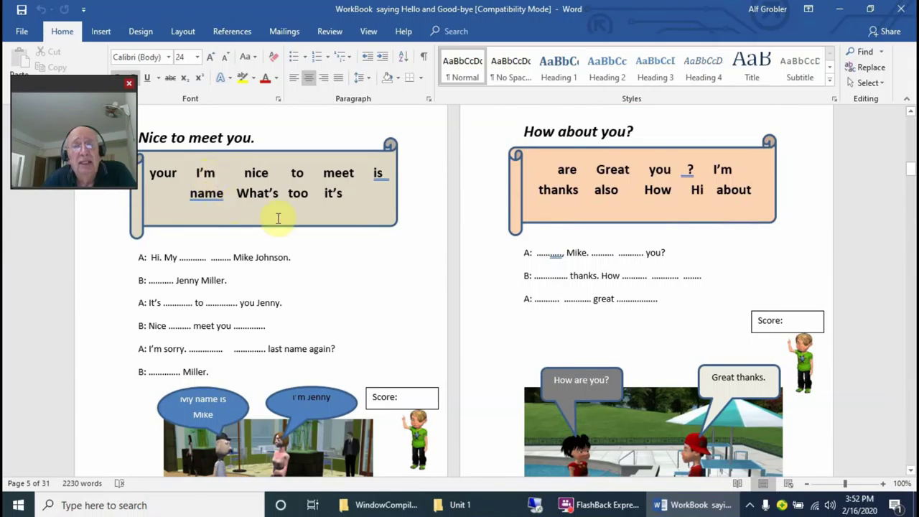
scroll(280, 220, down, 12)
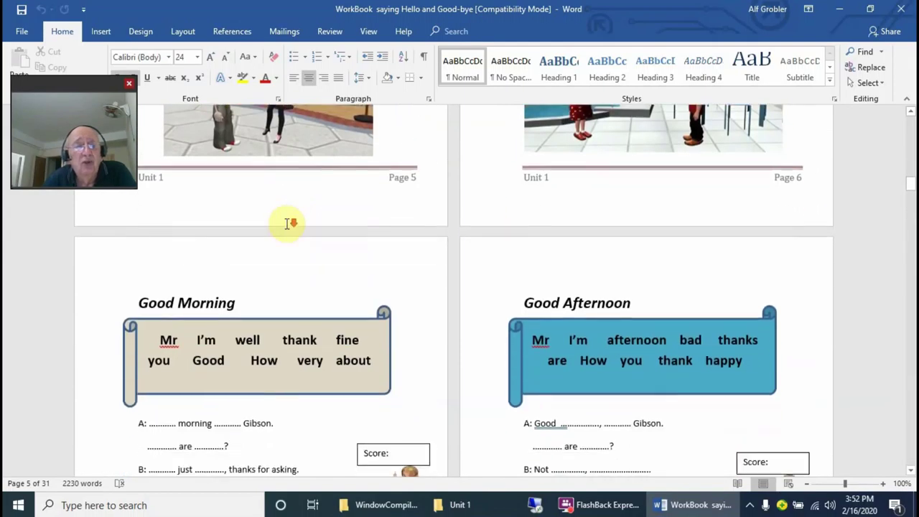
scroll(287, 223, down, 6)
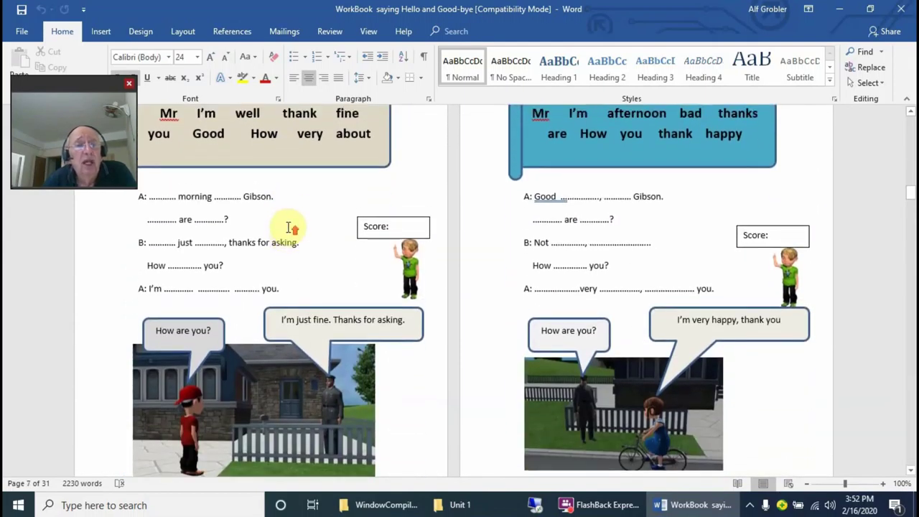
scroll(287, 228, up, 5)
scroll(290, 227, down, 2)
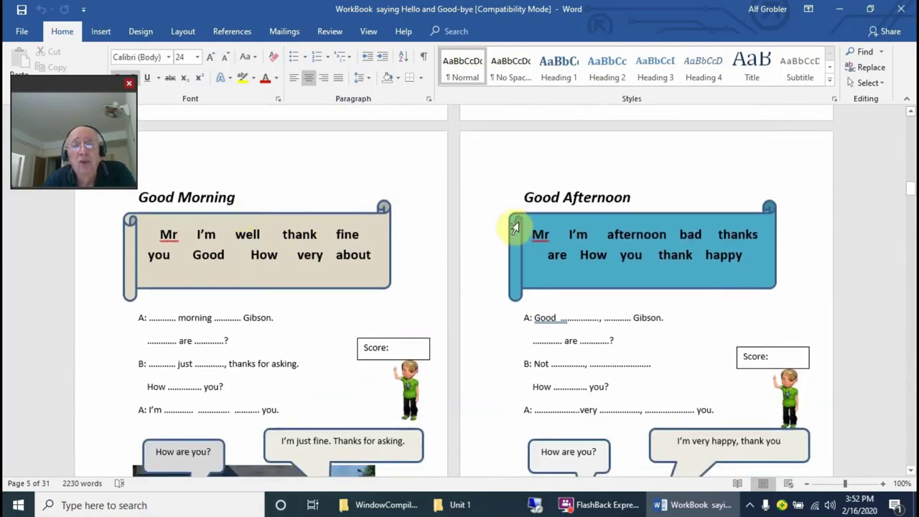
scroll(621, 229, down, 14)
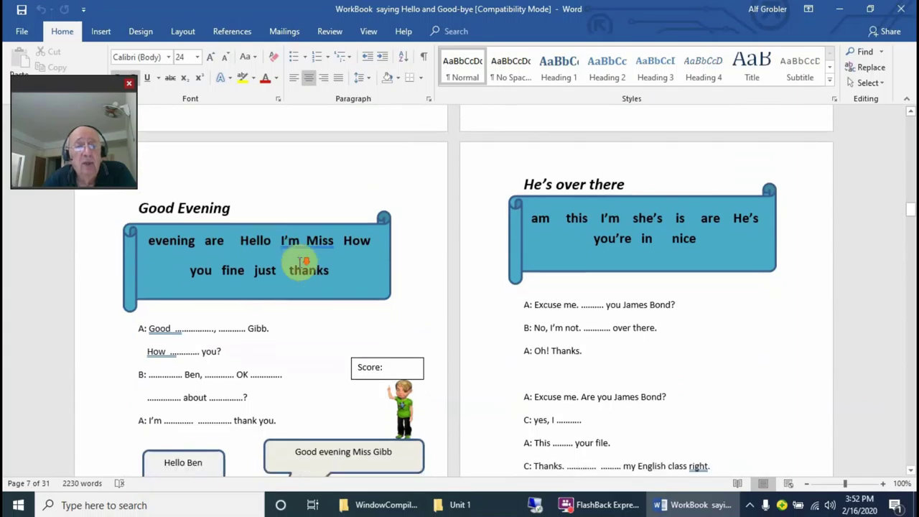
scroll(303, 263, down, 10)
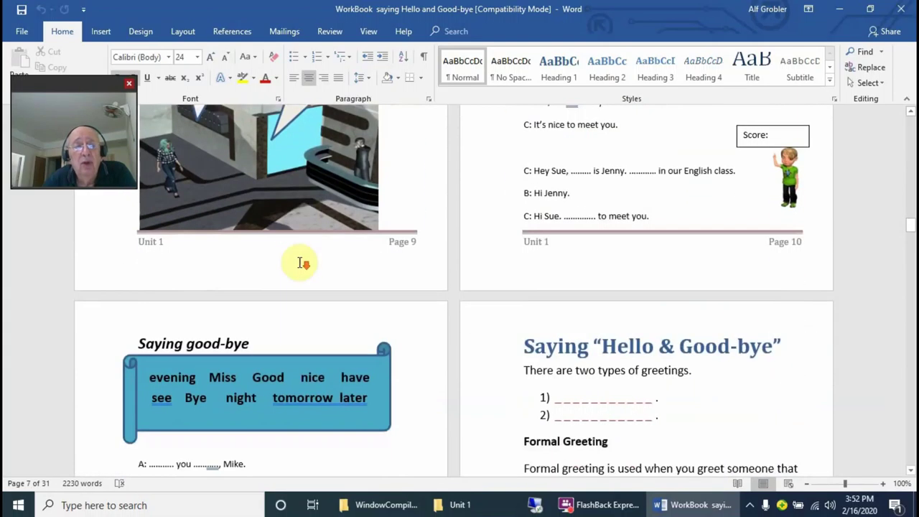
scroll(303, 263, down, 3)
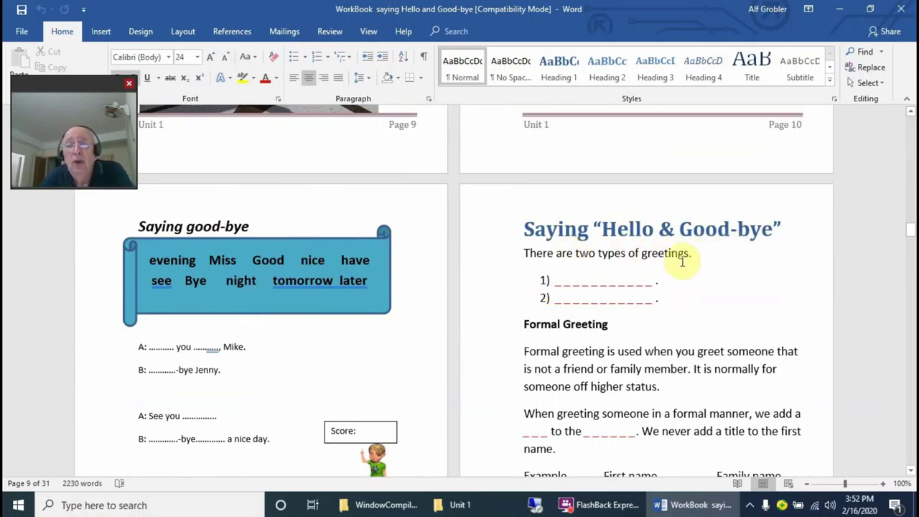
Step: Scroll past the formal greetings page to page 11's titles tables and 'Formal 1: At the Doctor'
scroll(617, 269, down, 3)
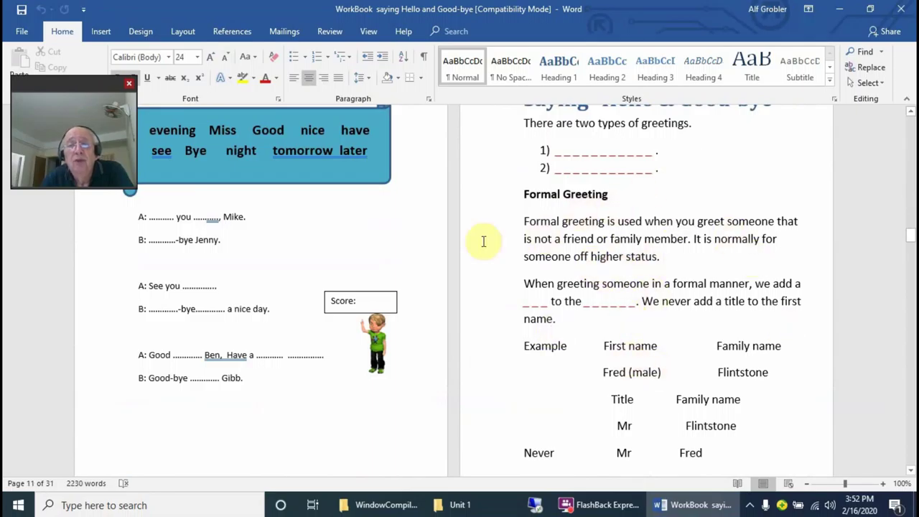
scroll(641, 203, down, 8)
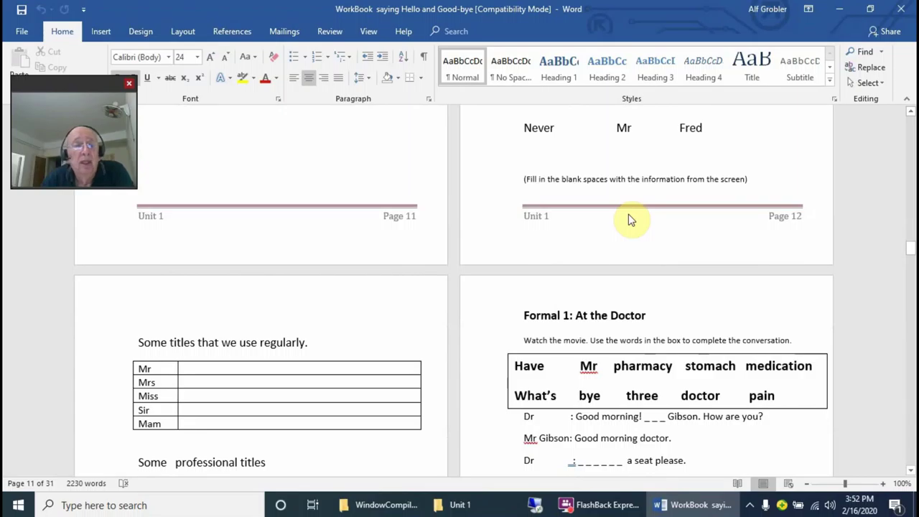
scroll(629, 171, up, 4)
scroll(630, 167, up, 6)
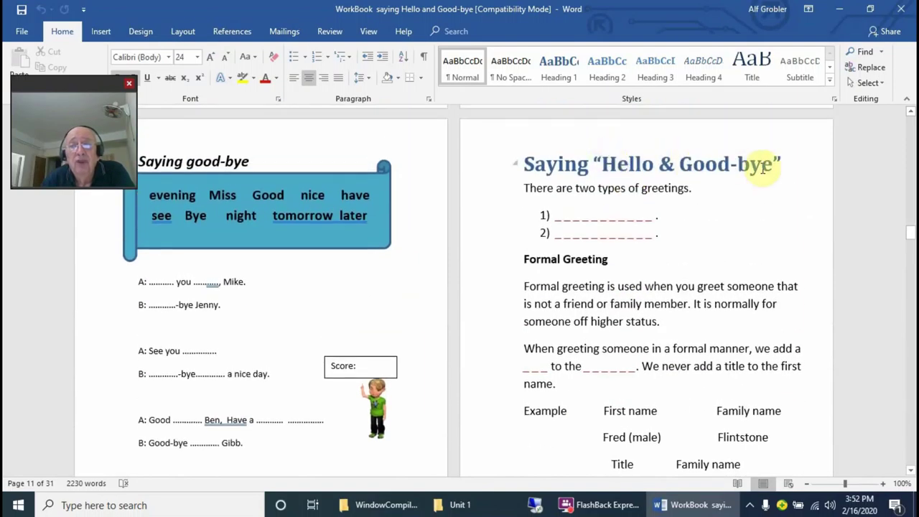
scroll(651, 240, down, 6)
scroll(650, 244, down, 3)
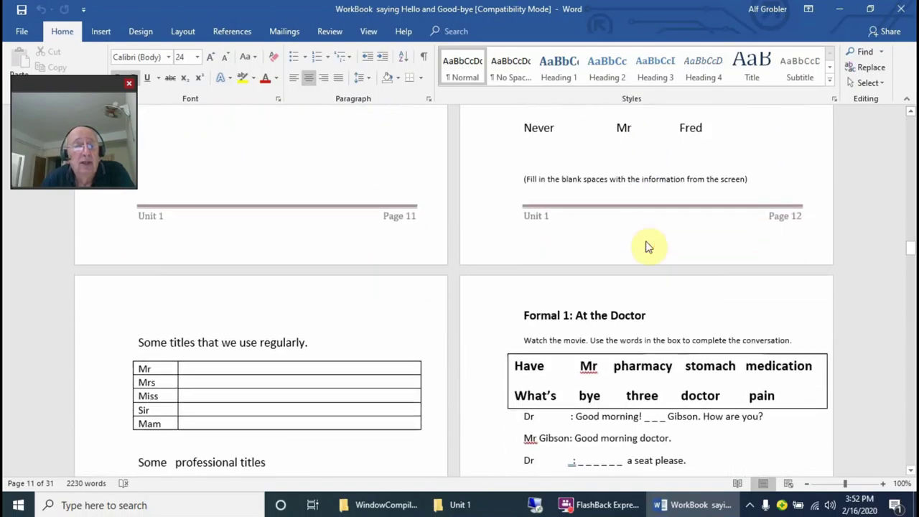
scroll(649, 248, down, 2)
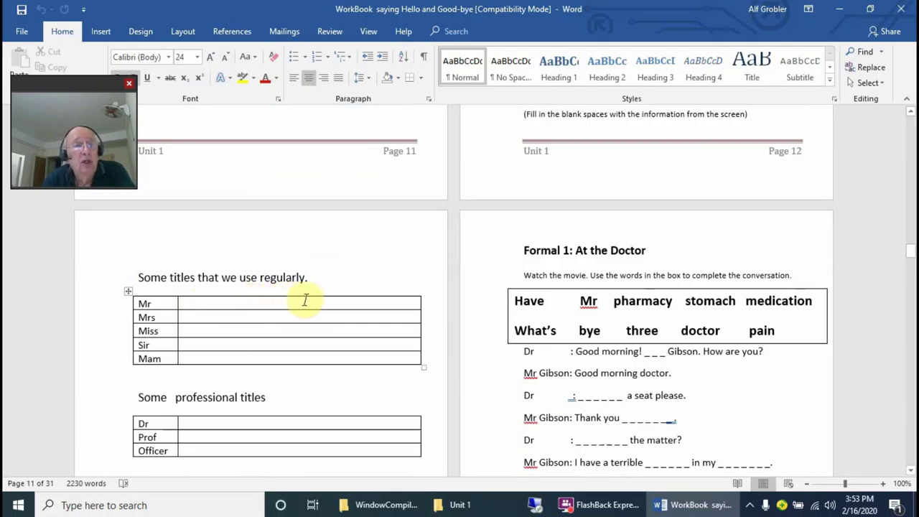
Step: Scroll through the Formal and Informal dialogue pages to 'Informal 4: Broken Motorcycle' and 'Check your answers'
scroll(307, 301, down, 4)
scroll(307, 302, down, 4)
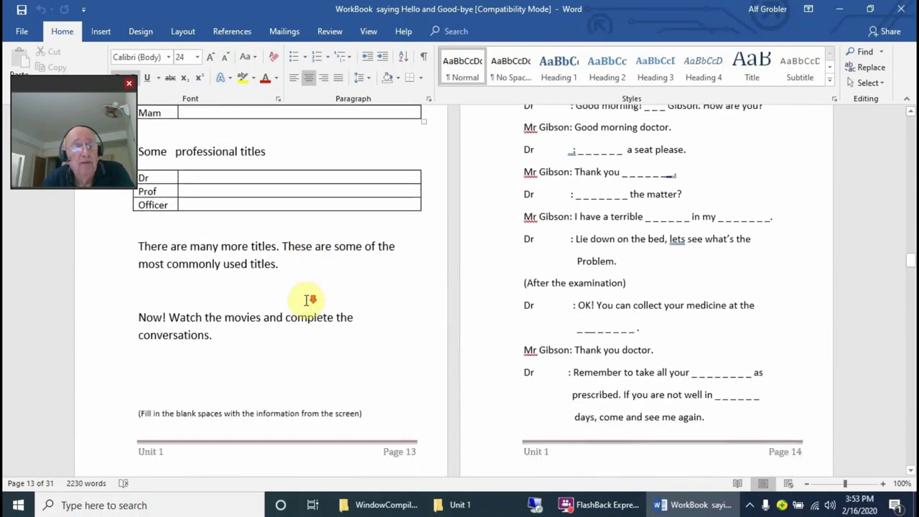
scroll(305, 300, up, 2)
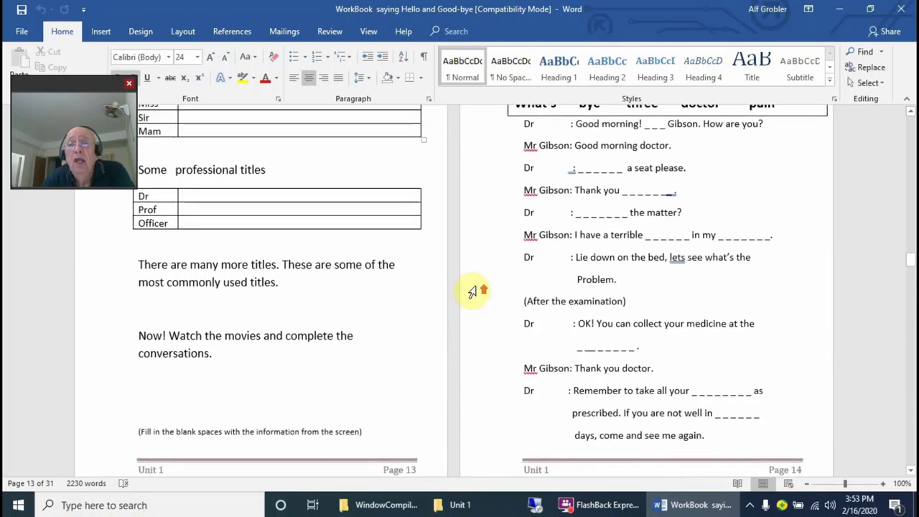
scroll(503, 237, up, 2)
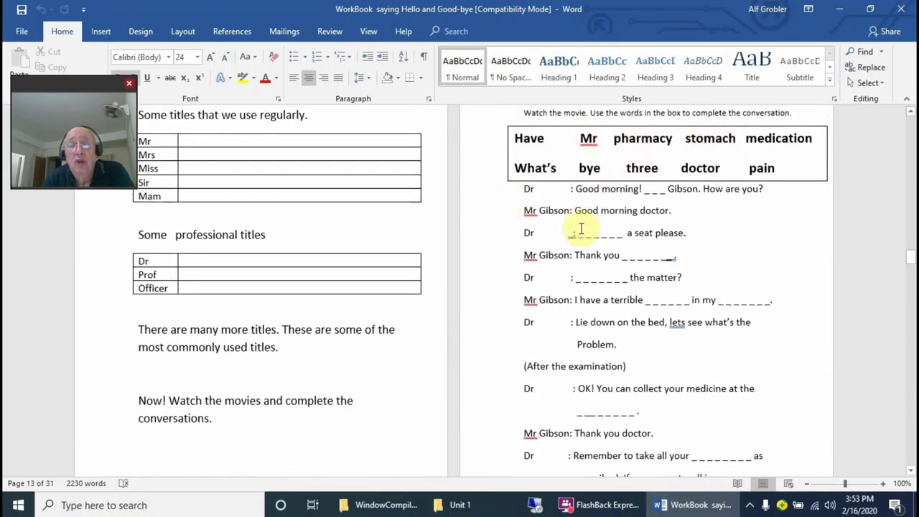
scroll(595, 387, down, 8)
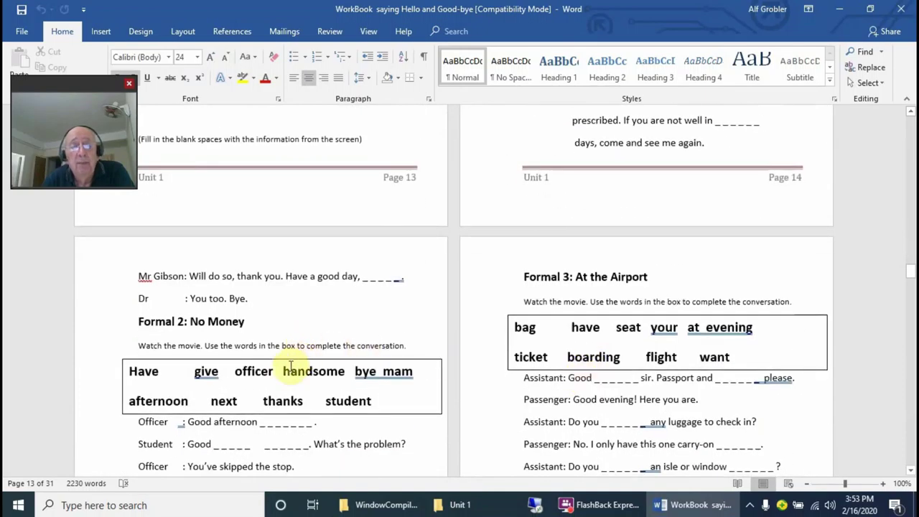
scroll(303, 369, down, 3)
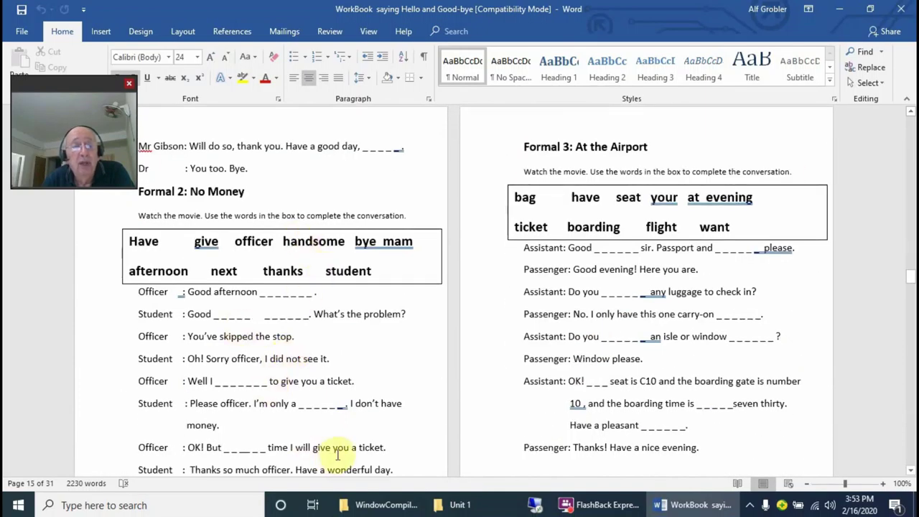
scroll(335, 410, down, 3)
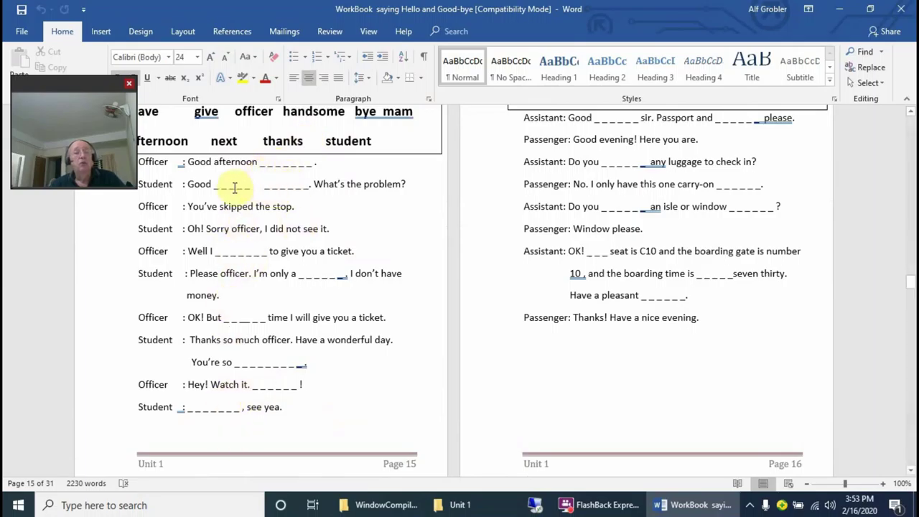
scroll(297, 350, down, 9)
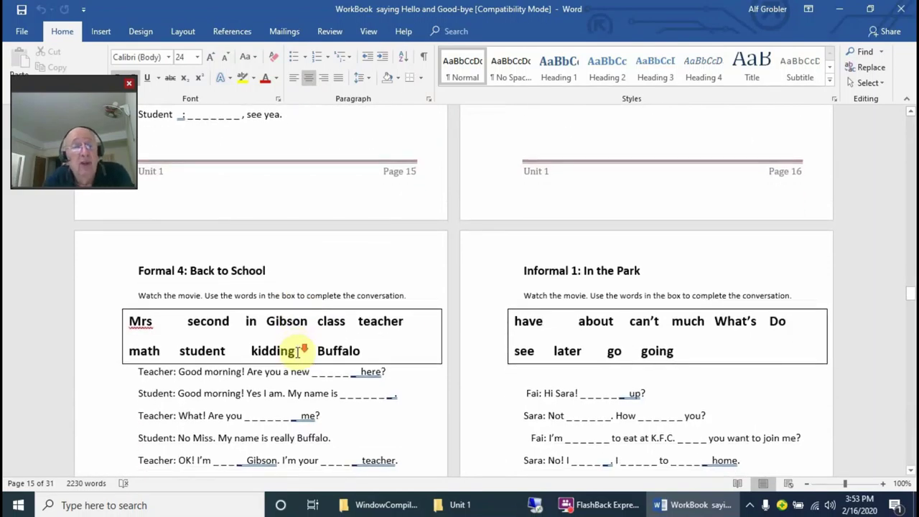
scroll(300, 352, down, 10)
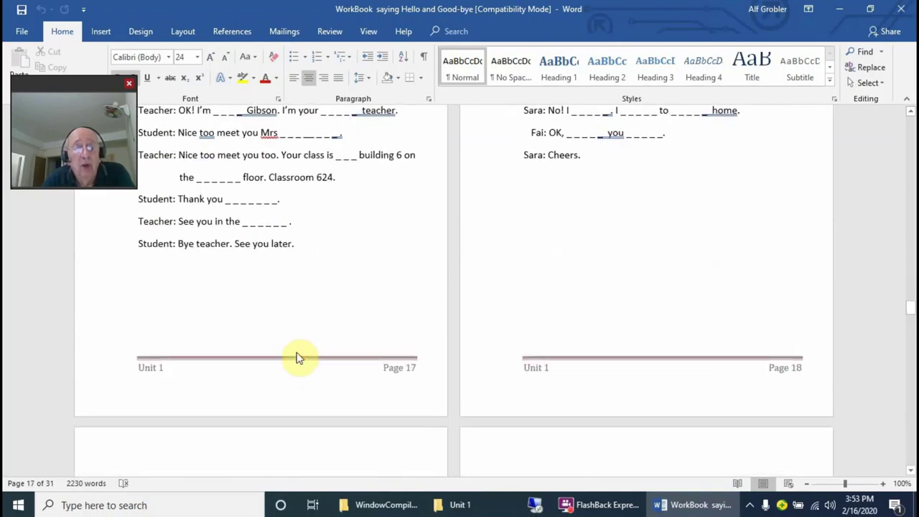
scroll(299, 357, down, 10)
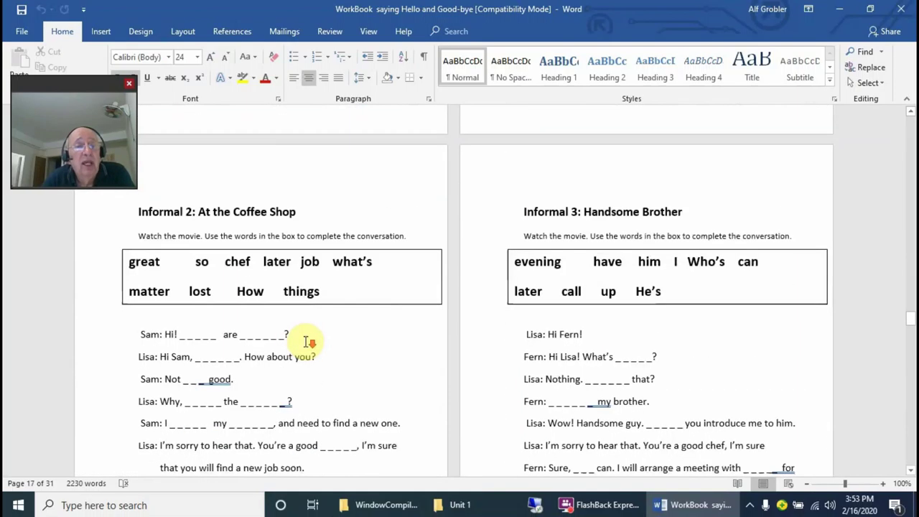
scroll(595, 318, down, 4)
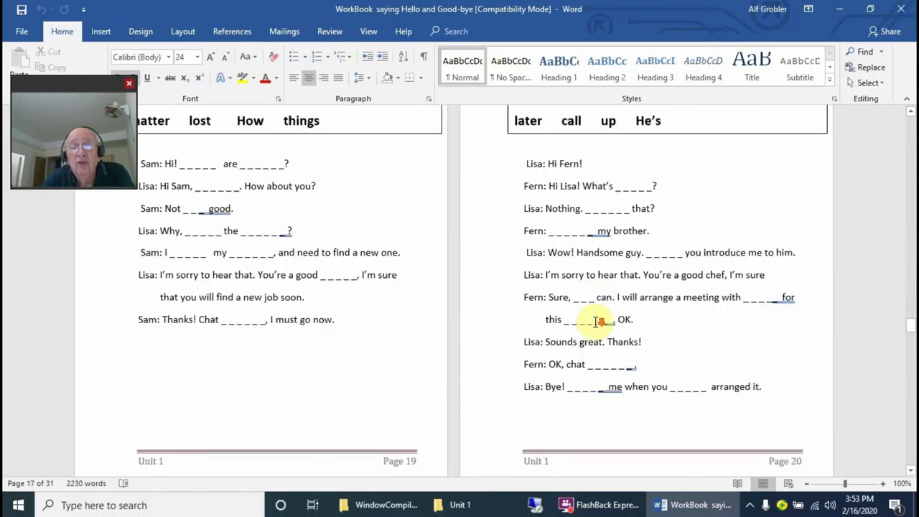
scroll(595, 321, down, 10)
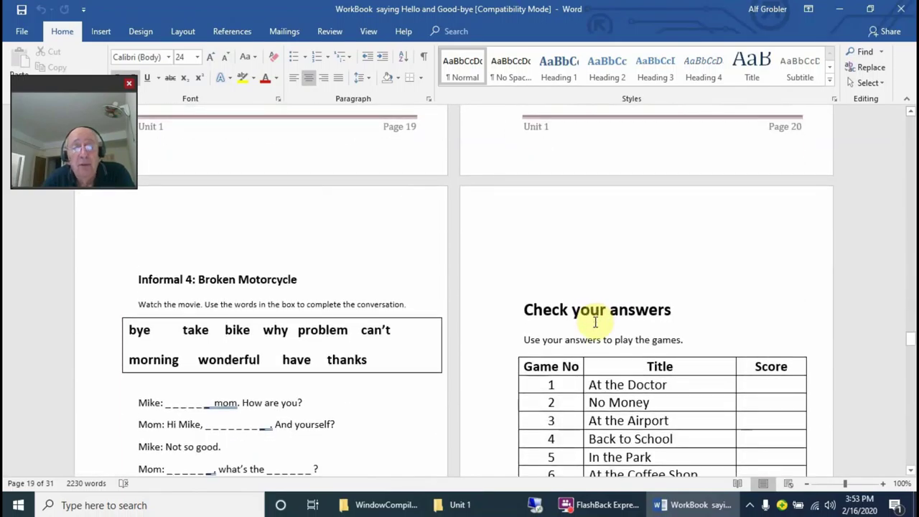
scroll(355, 303, down, 2)
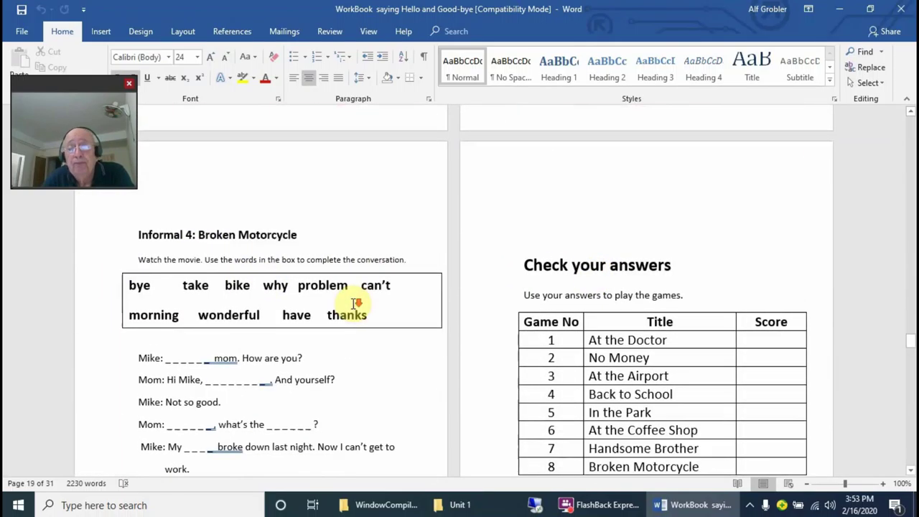
Step: Scroll past the Check your answers table to page 21's 'What's this?' Articles and Contractions section
scroll(355, 303, down, 3)
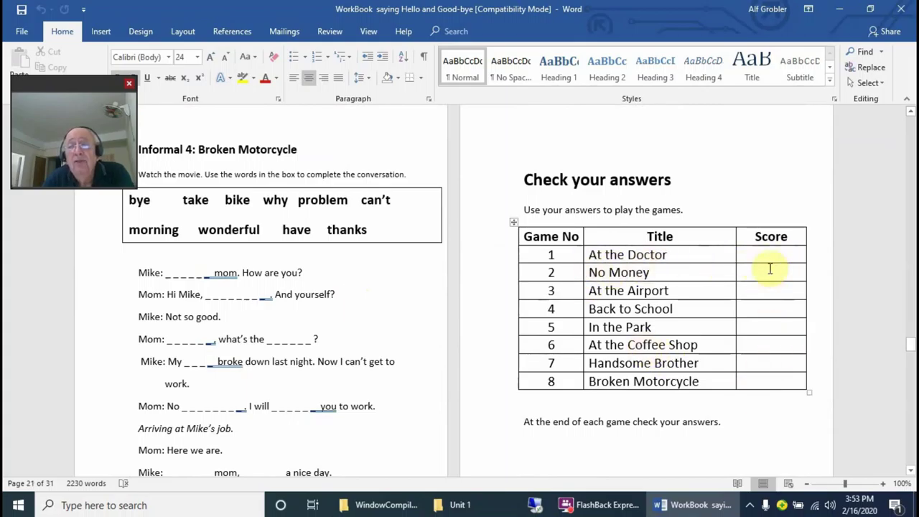
scroll(765, 397, down, 5)
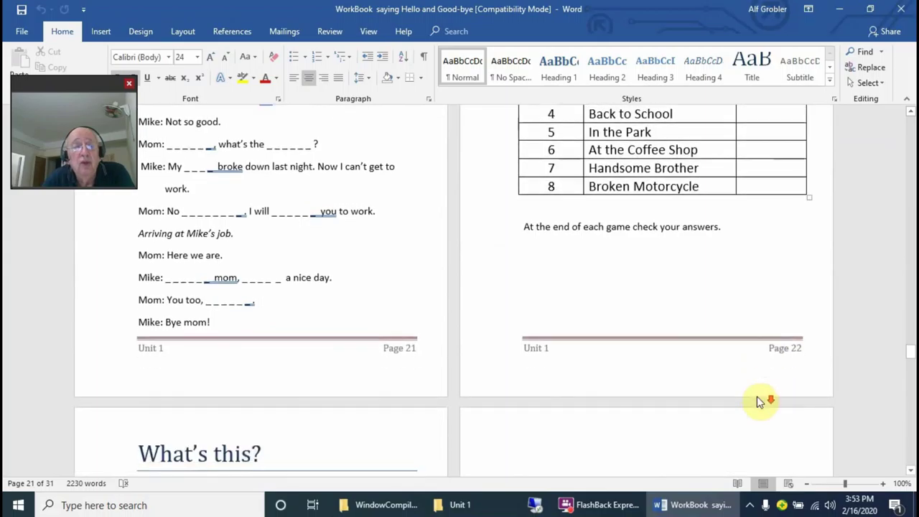
scroll(760, 401, down, 7)
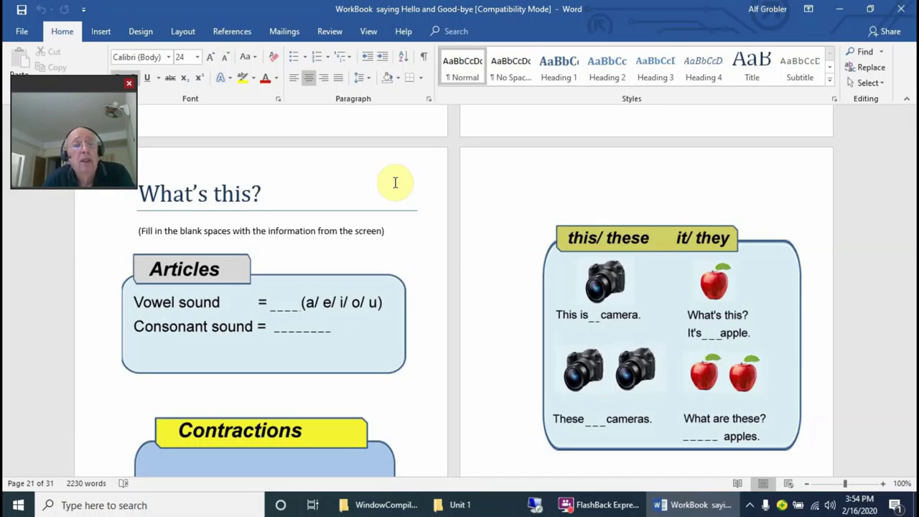
Step: Scroll through the a/an exercise pages to page 25's 'What's this?' picture exercise
scroll(331, 237, down, 2)
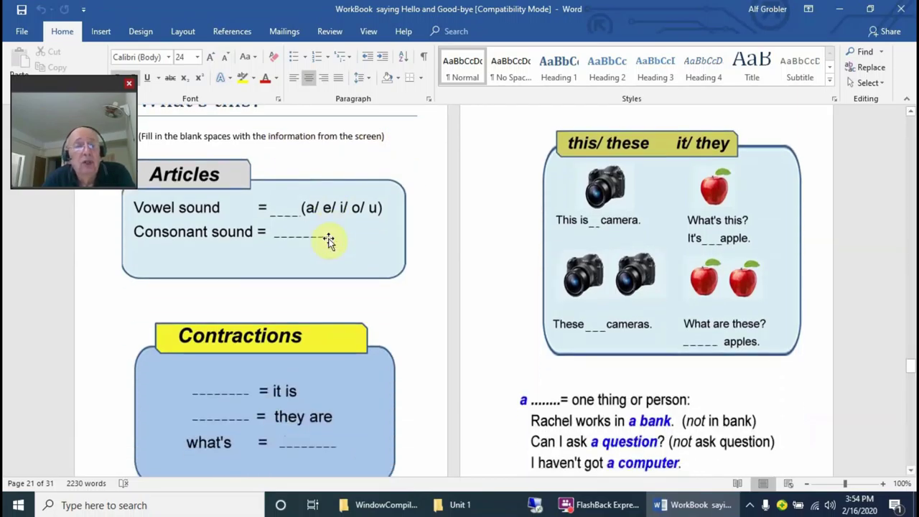
scroll(329, 239, down, 2)
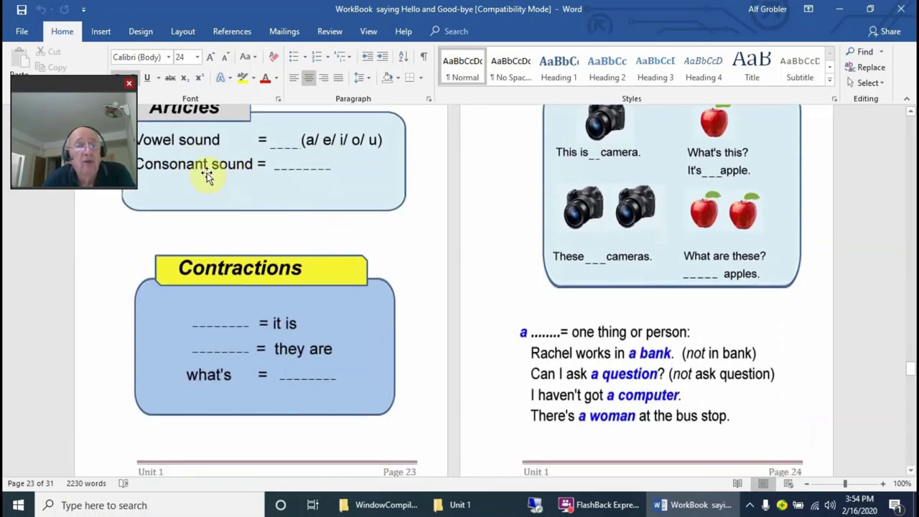
scroll(487, 218, up, 2)
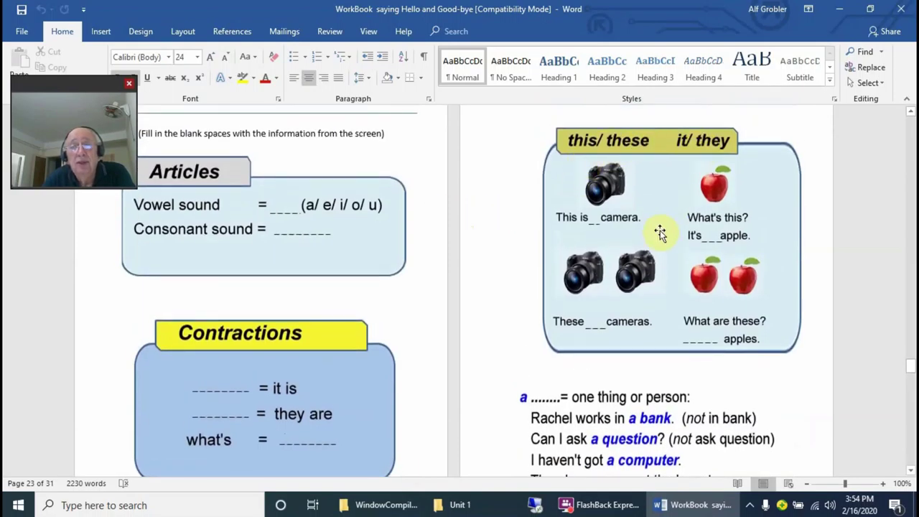
scroll(661, 231, down, 3)
scroll(663, 230, down, 6)
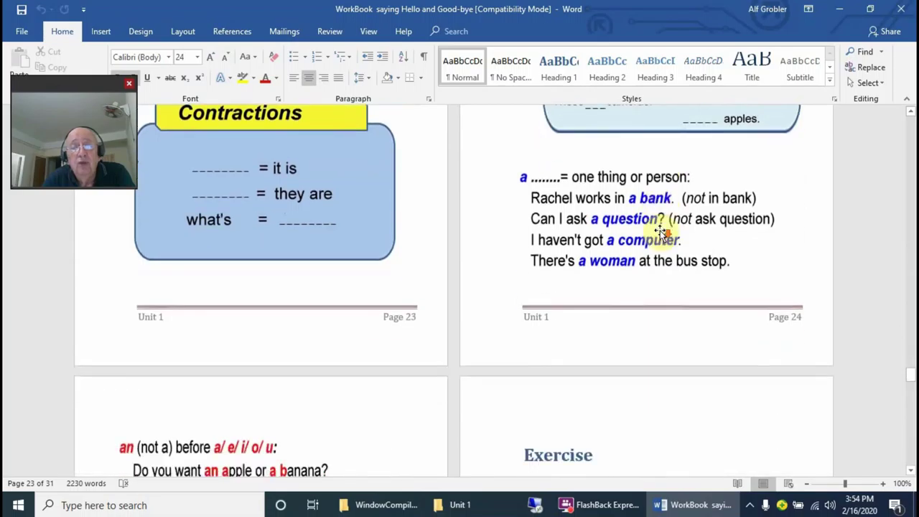
scroll(662, 230, down, 12)
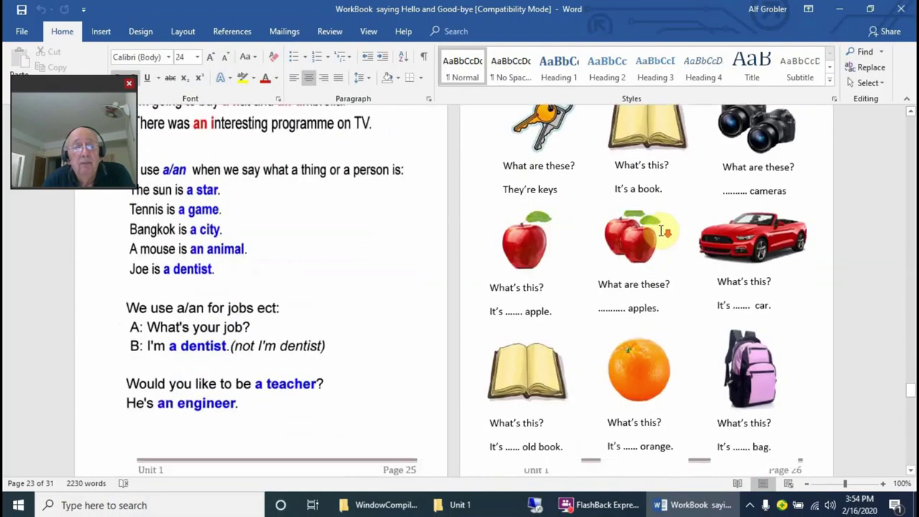
scroll(660, 230, down, 6)
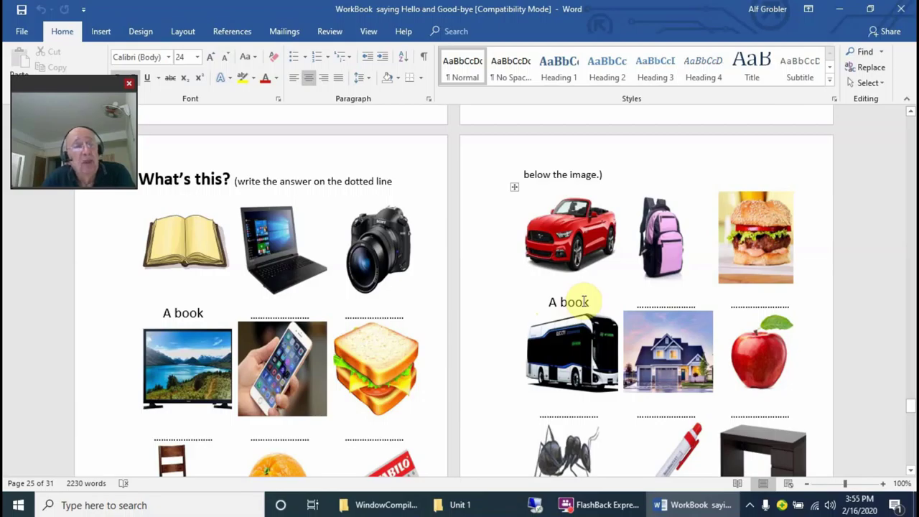
Step: Scroll down to page 29's 'What's this Quiz' and page 30's word search
scroll(583, 302, down, 9)
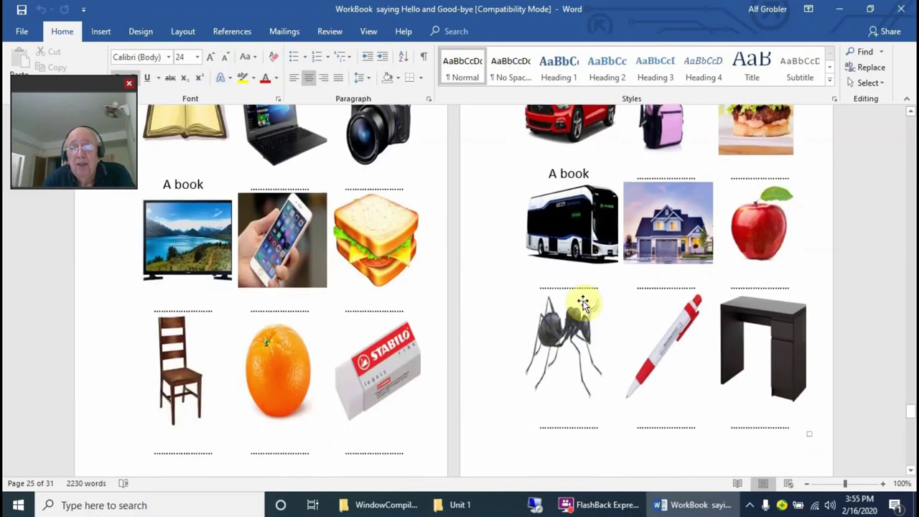
scroll(583, 301, down, 3)
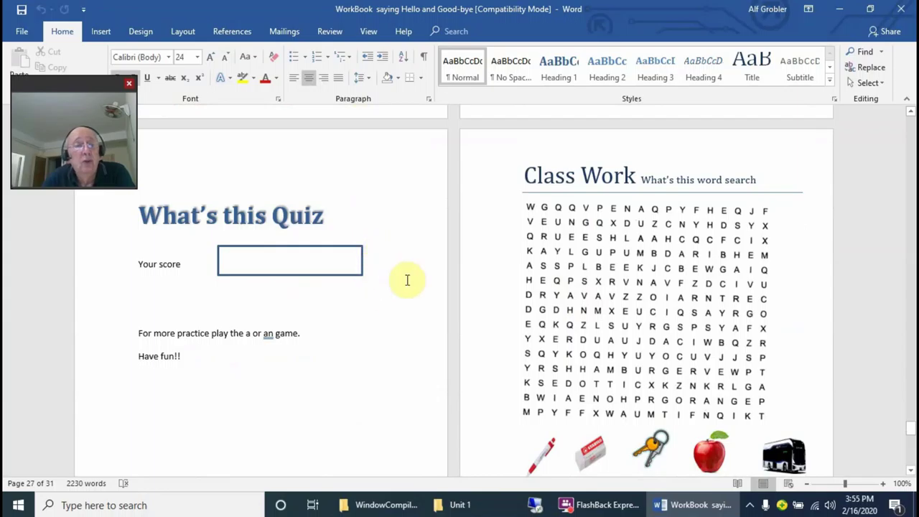
scroll(407, 282, down, 1)
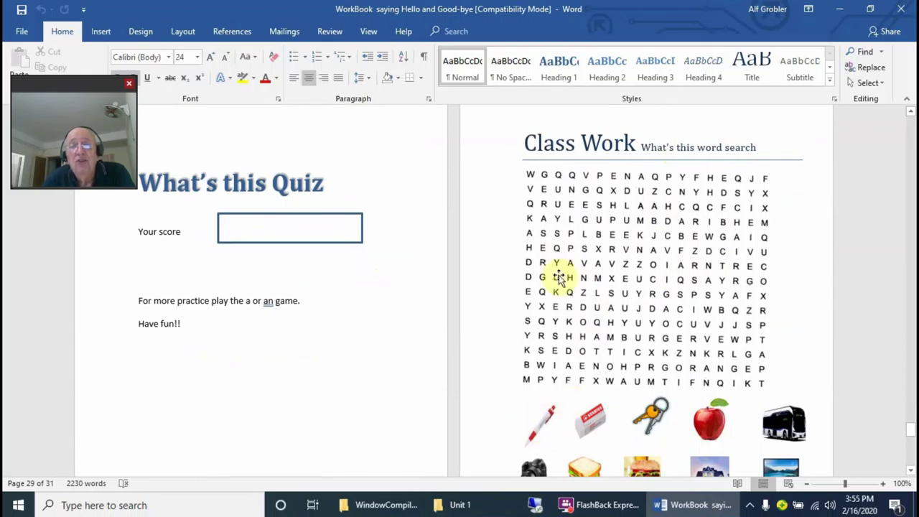
scroll(626, 237, down, 8)
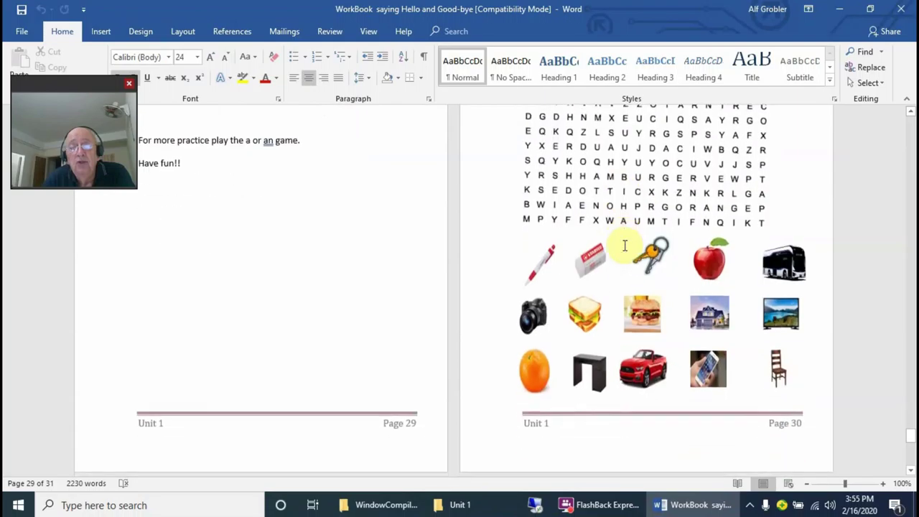
Step: Scroll down to the page 31 word box, then back up to the quiz and word search pages
scroll(625, 244, down, 3)
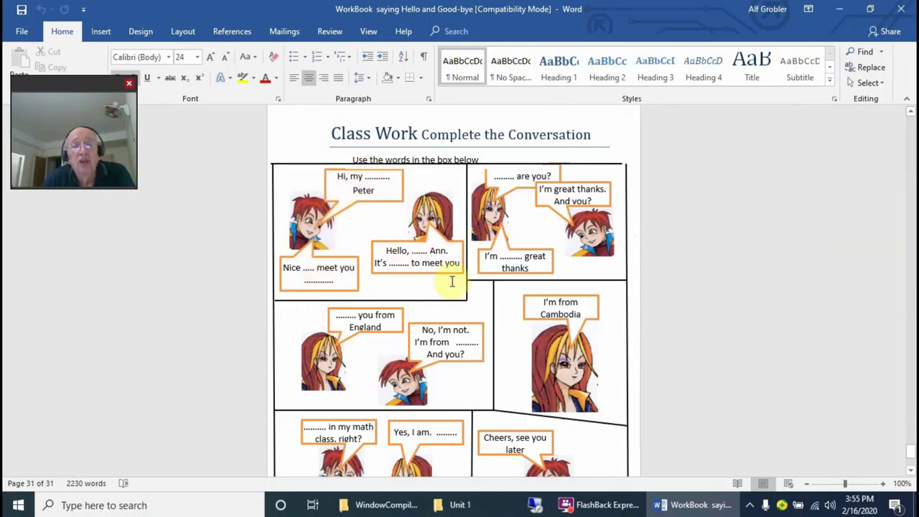
scroll(533, 244, down, 5)
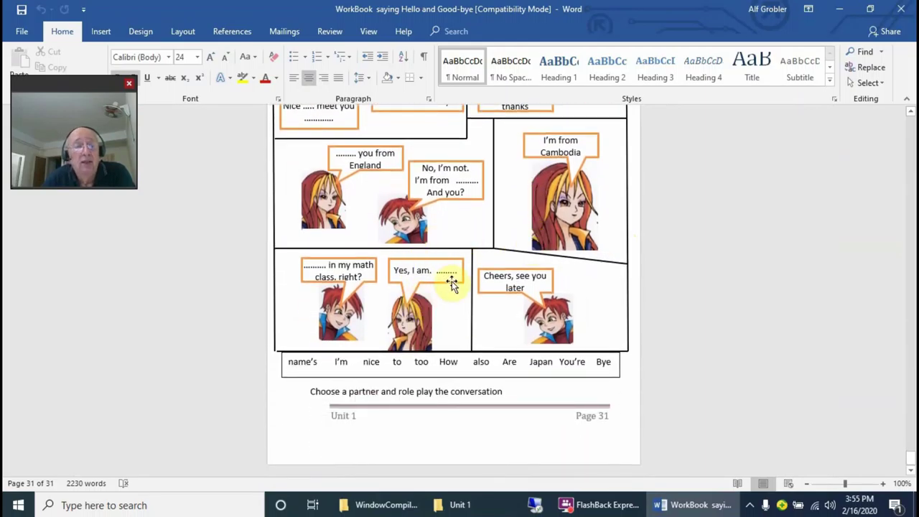
scroll(452, 281, up, 8)
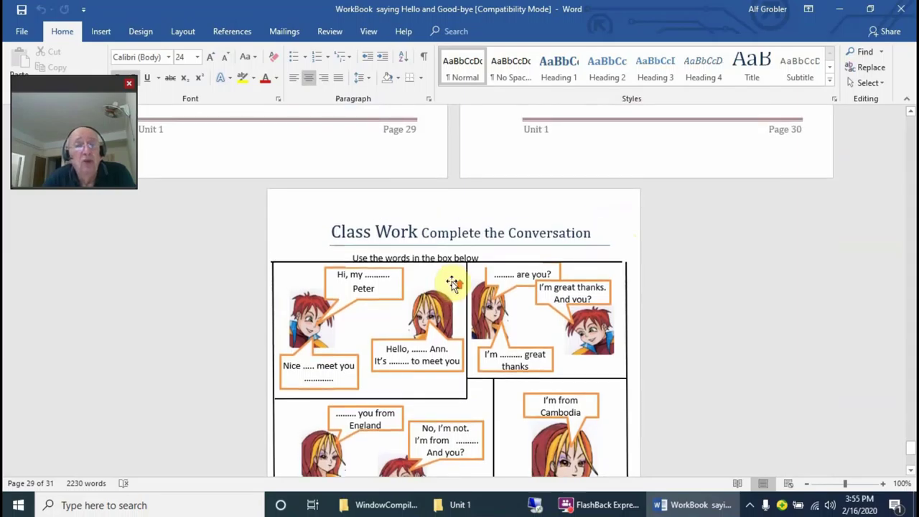
scroll(451, 283, up, 3)
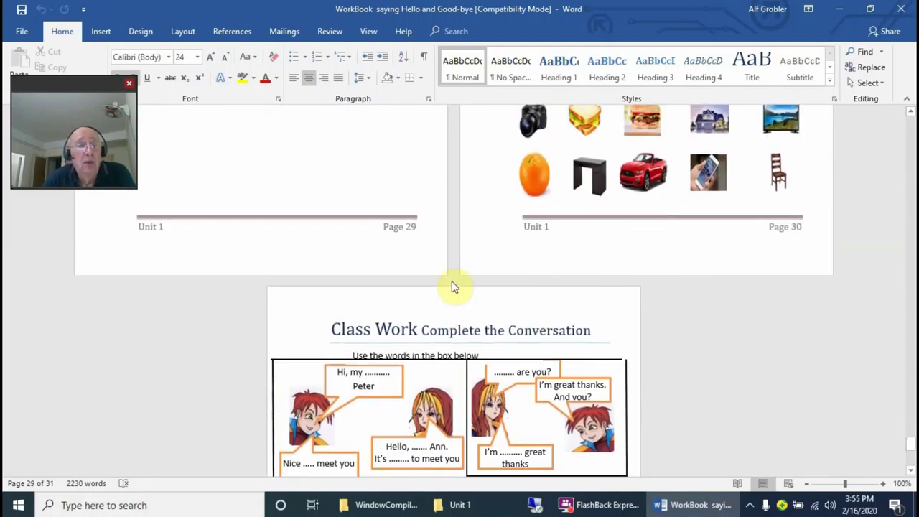
scroll(452, 281, up, 10)
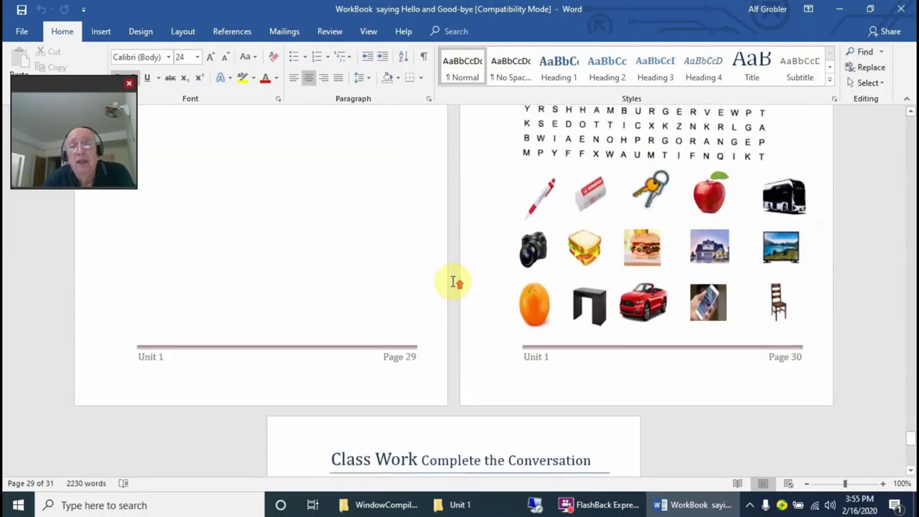
scroll(453, 282, up, 7)
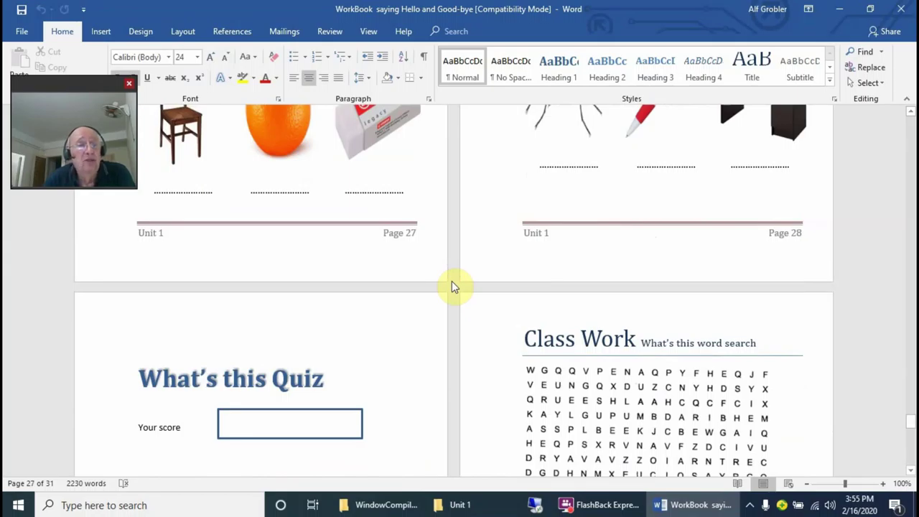
Step: Scroll back up to page 13, showing 'Formal 2: No Money' beside 'Formal 3: At the Airport'
scroll(455, 230, up, 5)
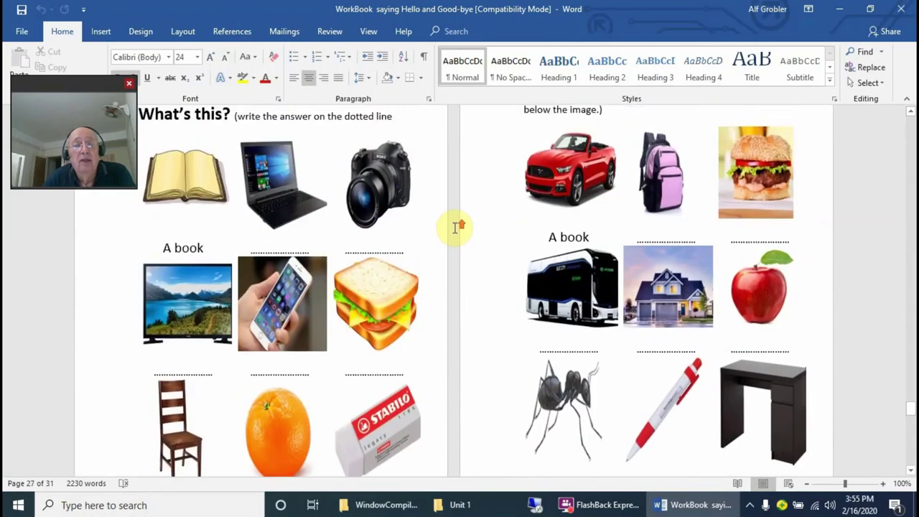
scroll(455, 228, up, 10)
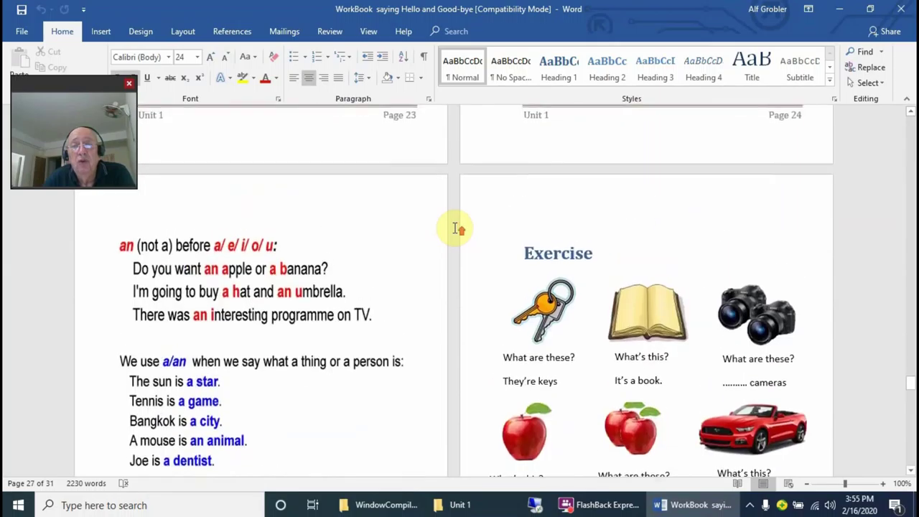
scroll(456, 229, up, 10)
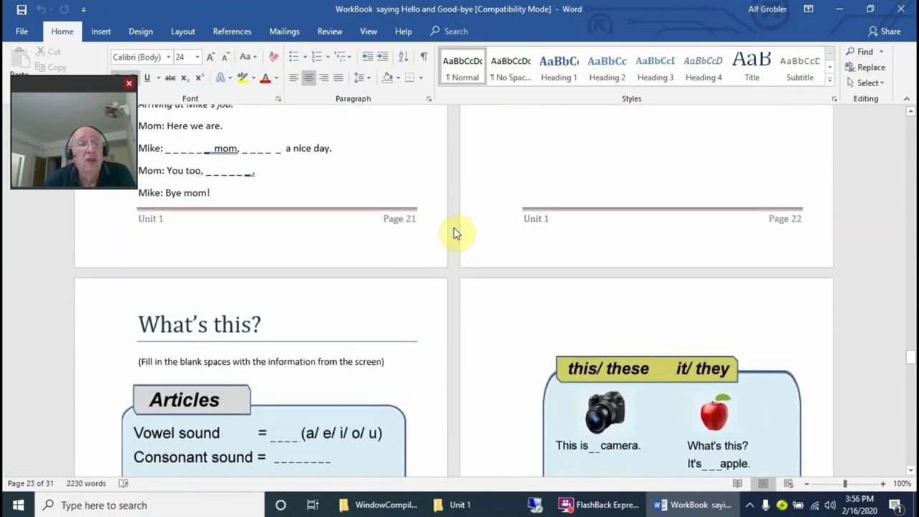
scroll(454, 228, up, 3)
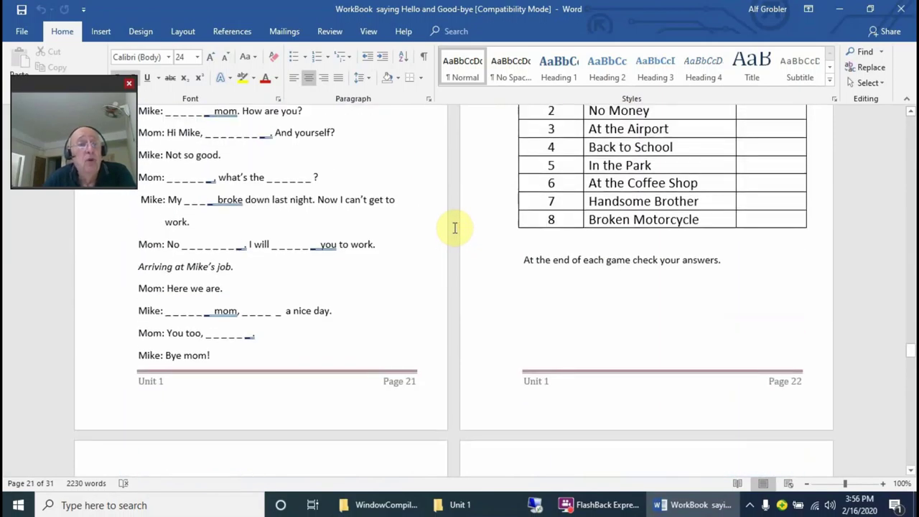
scroll(456, 227, up, 10)
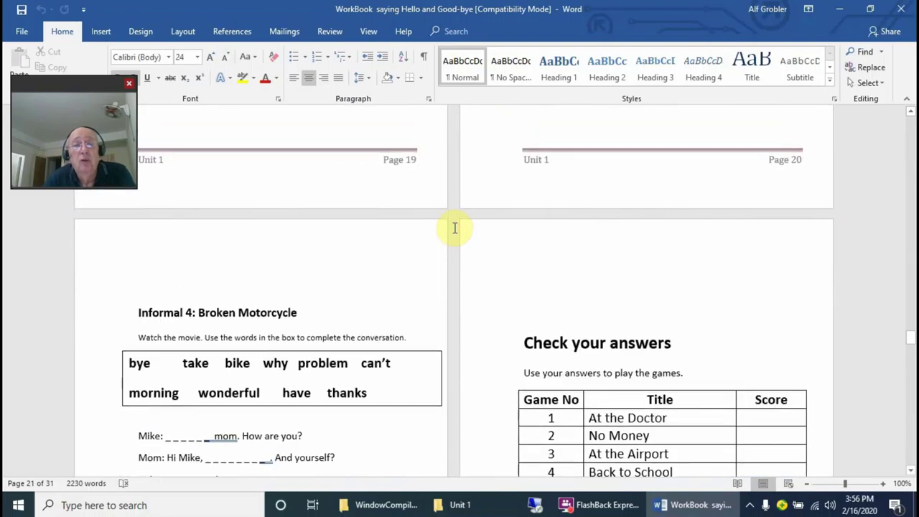
scroll(456, 227, up, 6)
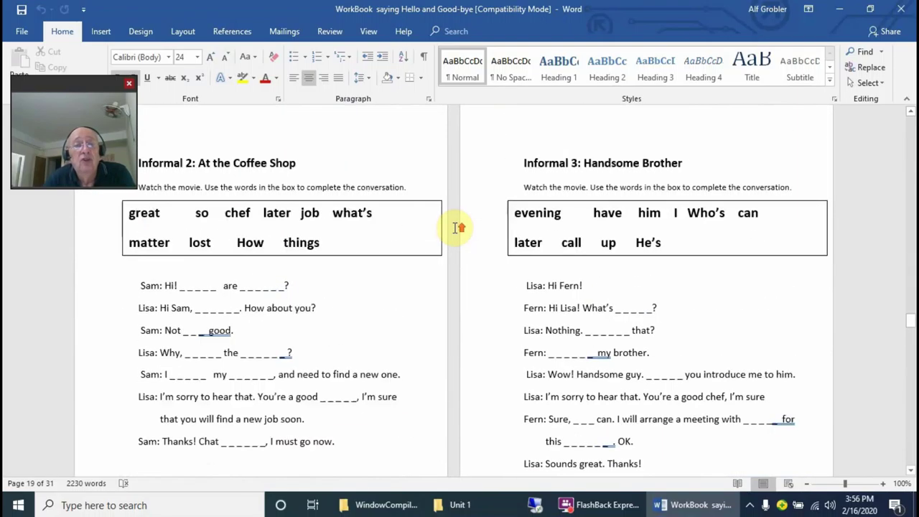
scroll(455, 228, up, 6)
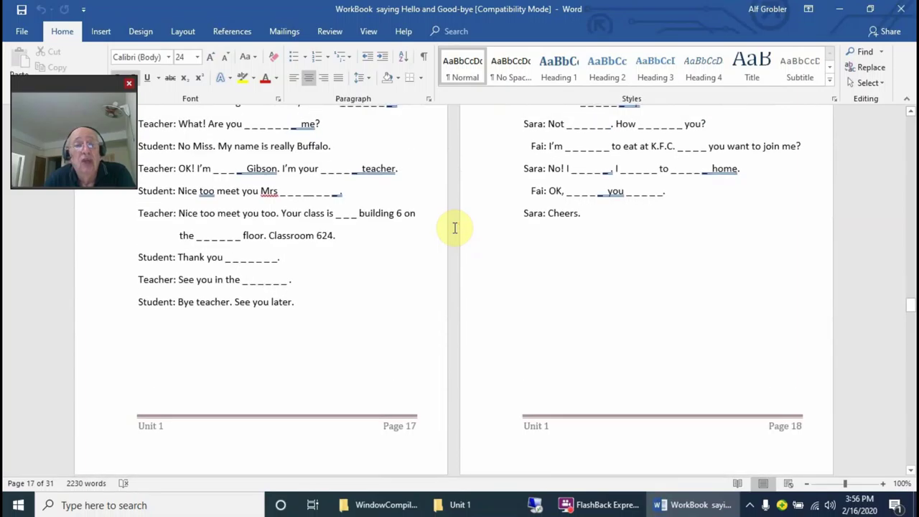
scroll(455, 228, up, 6)
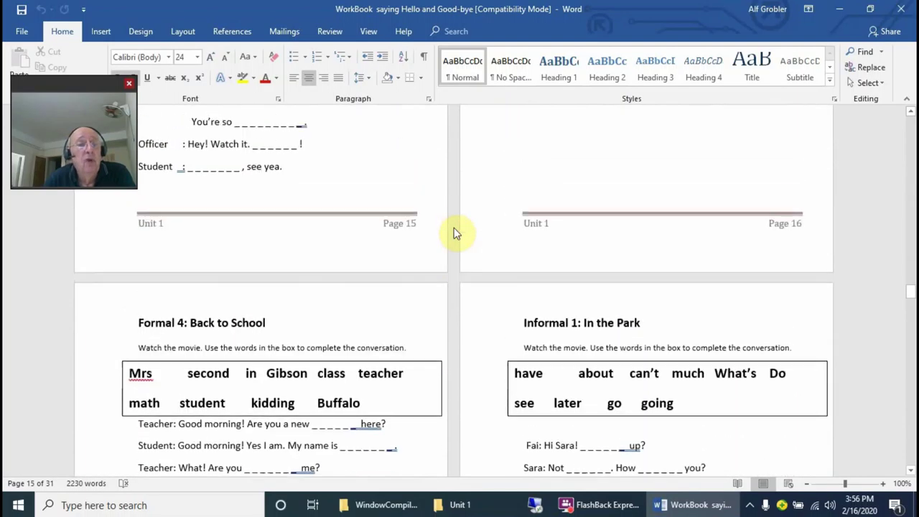
scroll(455, 228, up, 6)
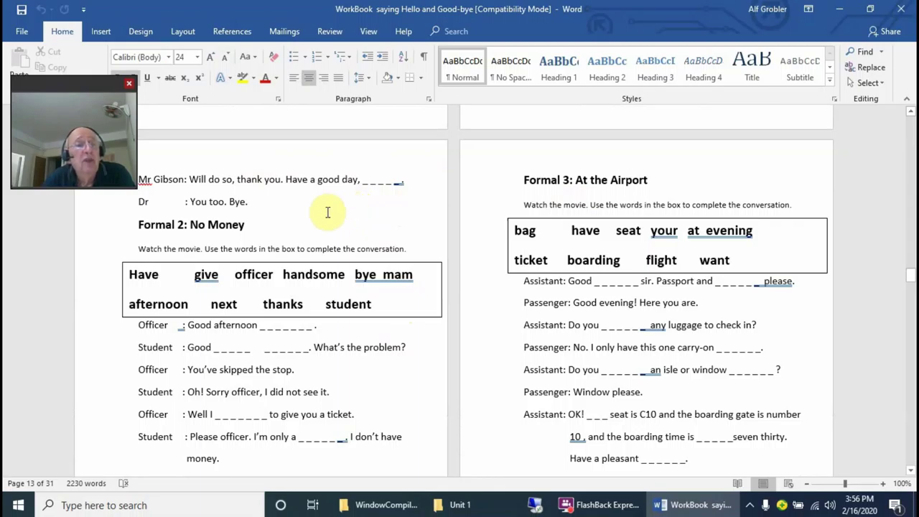
scroll(328, 212, down, 3)
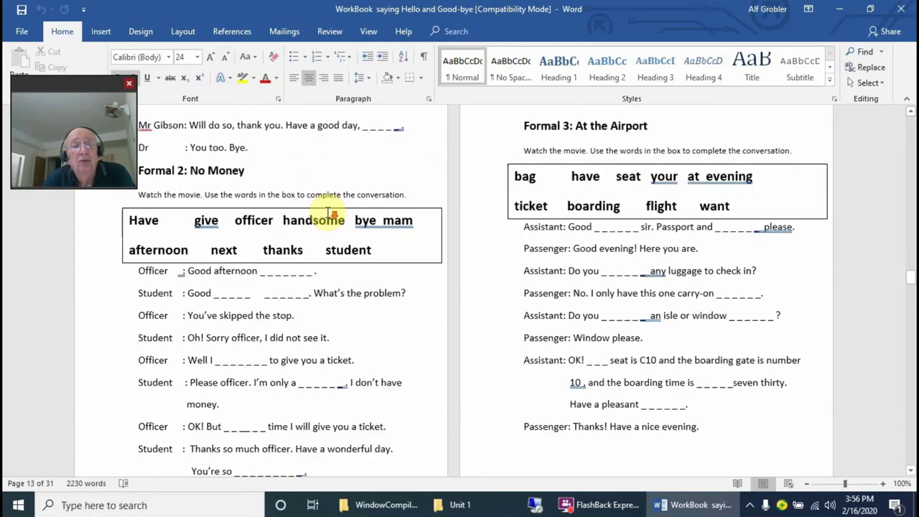